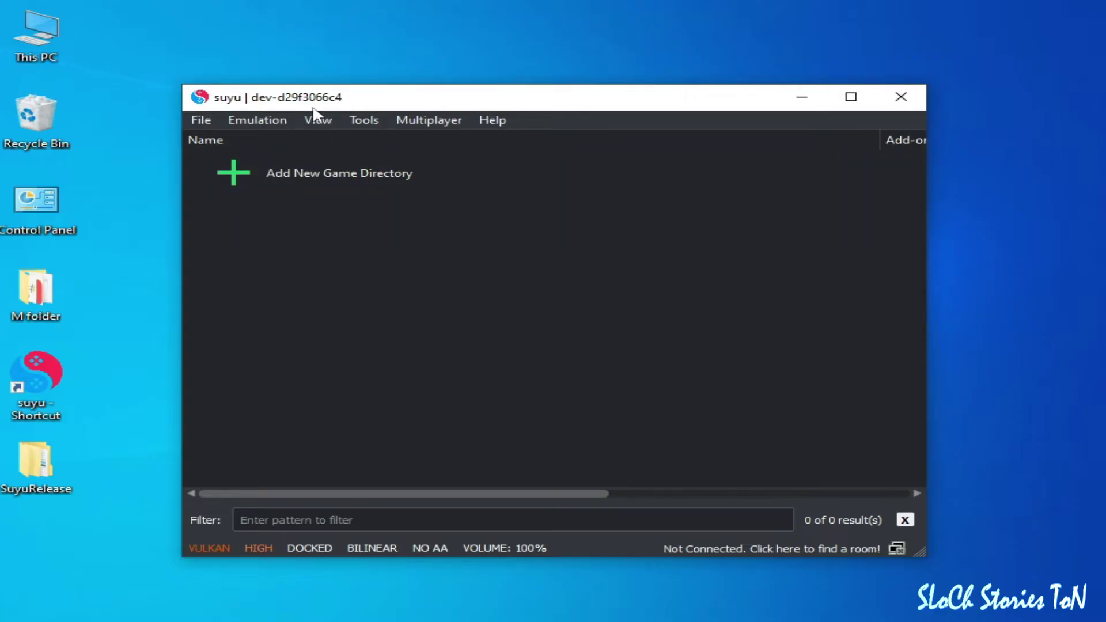
left_click_drag(337, 105, 359, 109)
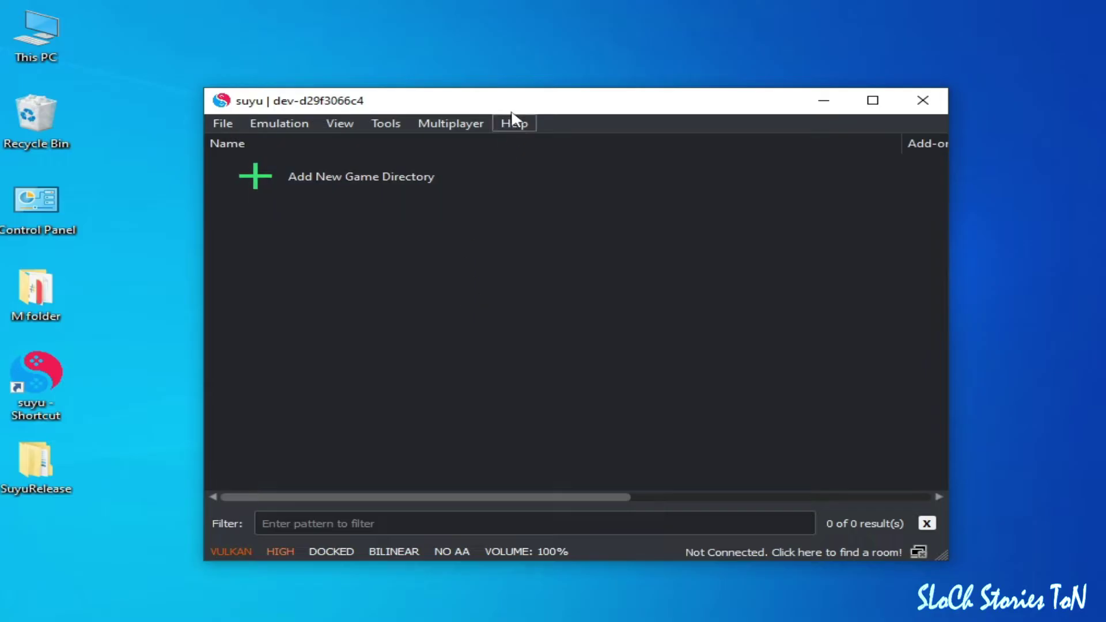
mouse_move(510, 113)
left_mouse_down()
mouse_move(522, 112)
mouse_move(499, 118)
left_mouse_up()
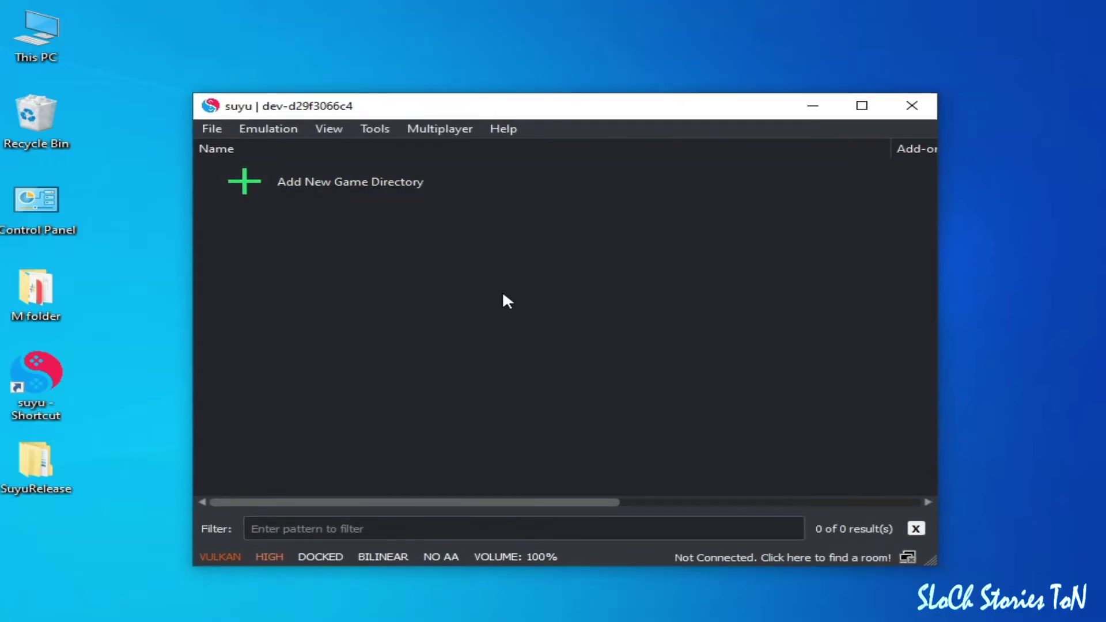
Open the emulator configuration and look through its Graphics, General and System settings
left_click(264, 129)
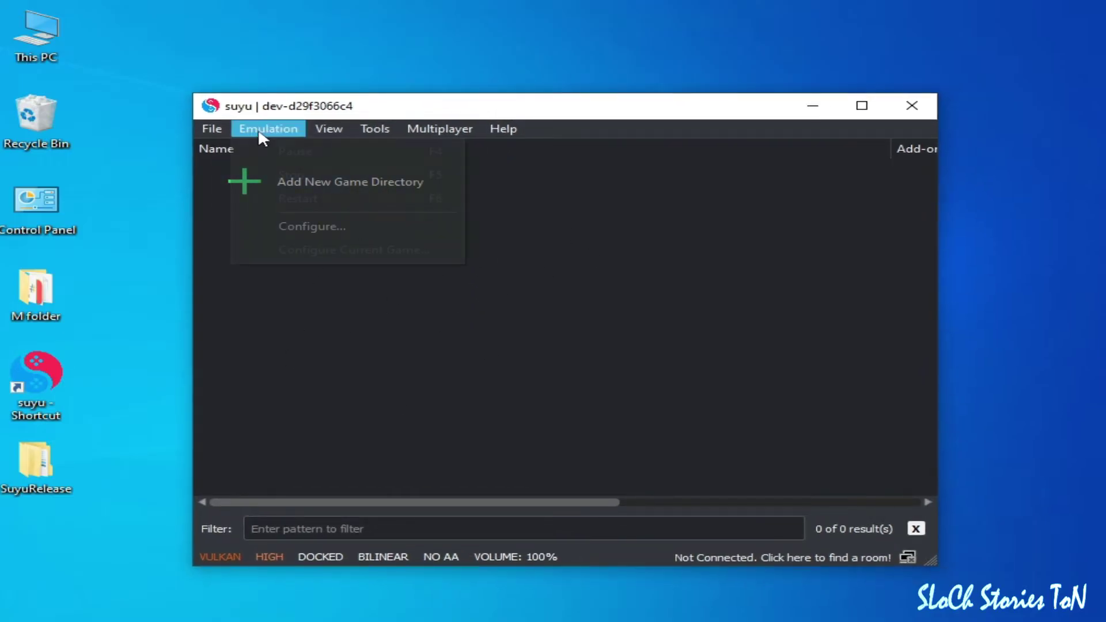
left_click(300, 228)
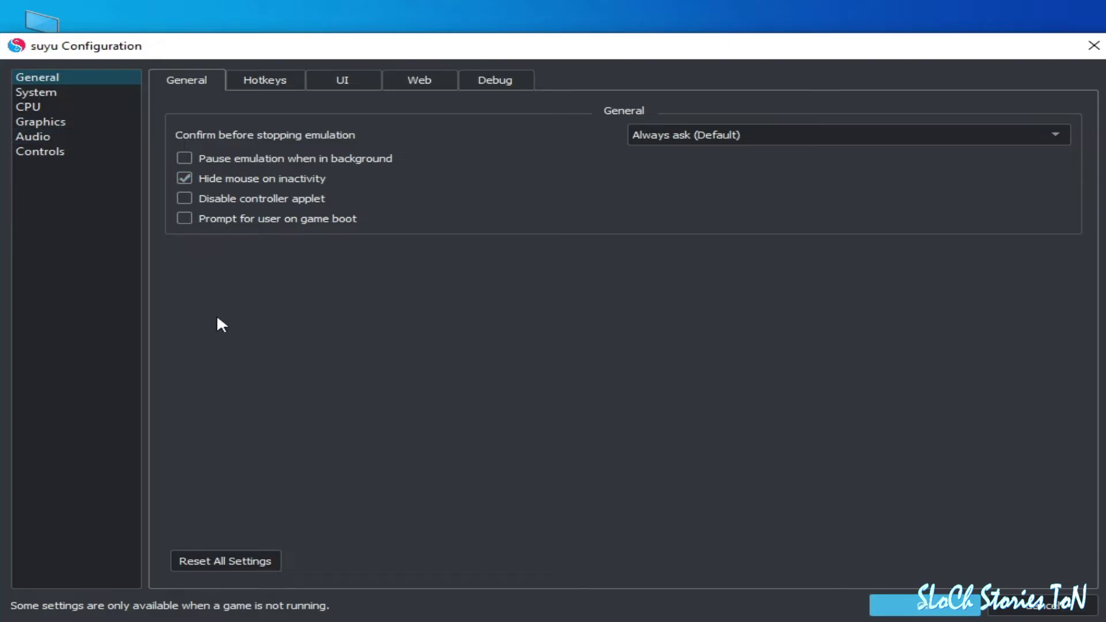
left_click(47, 122)
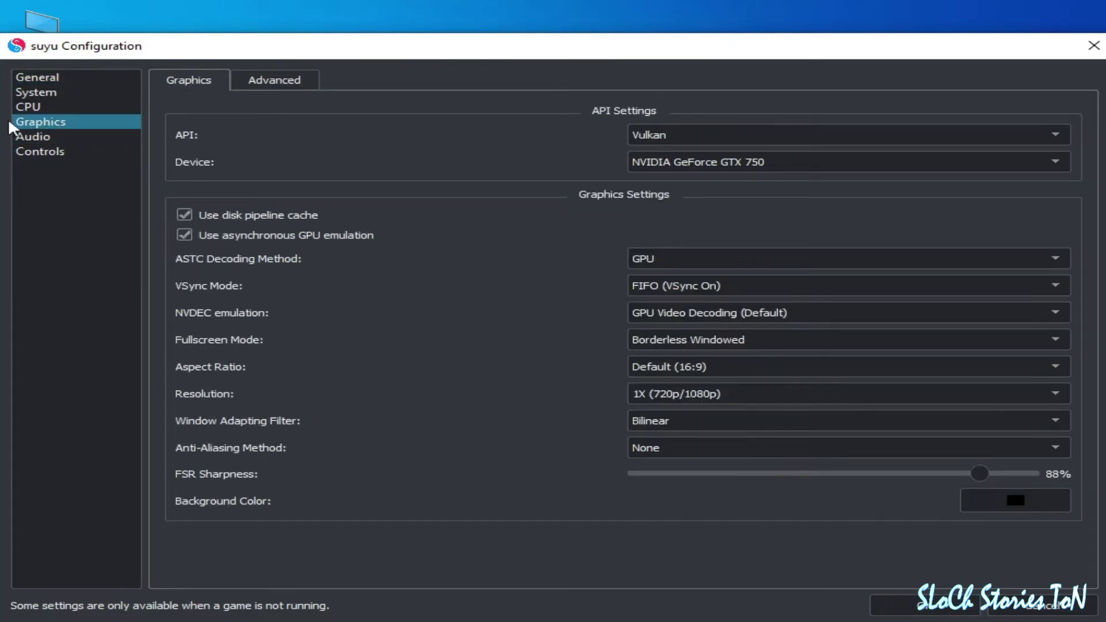
left_click(34, 75)
left_click(41, 95)
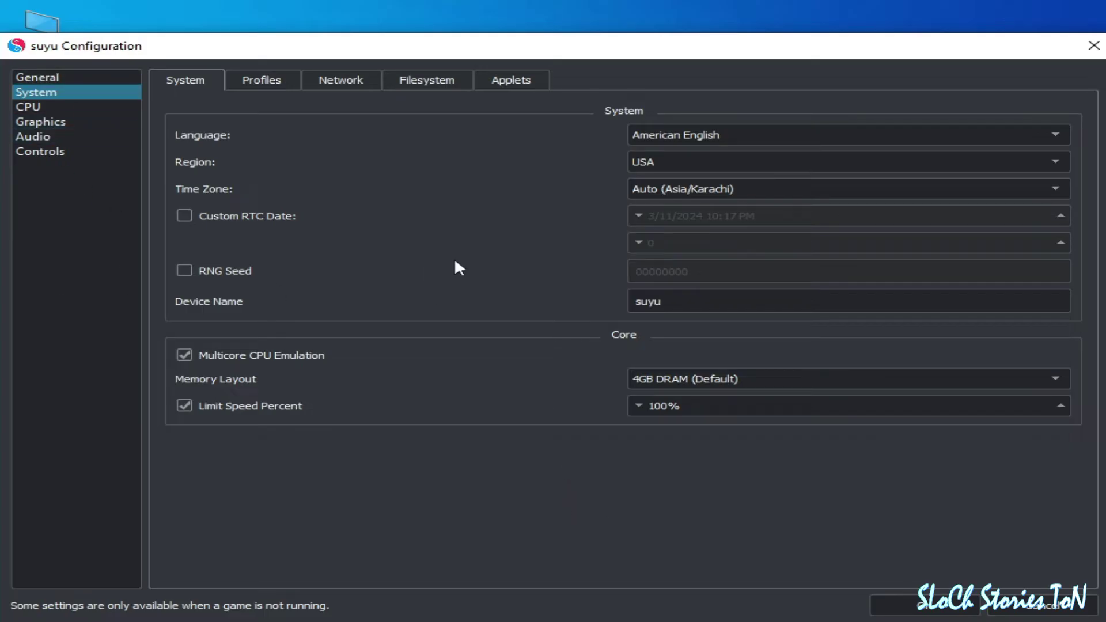
left_click(48, 122)
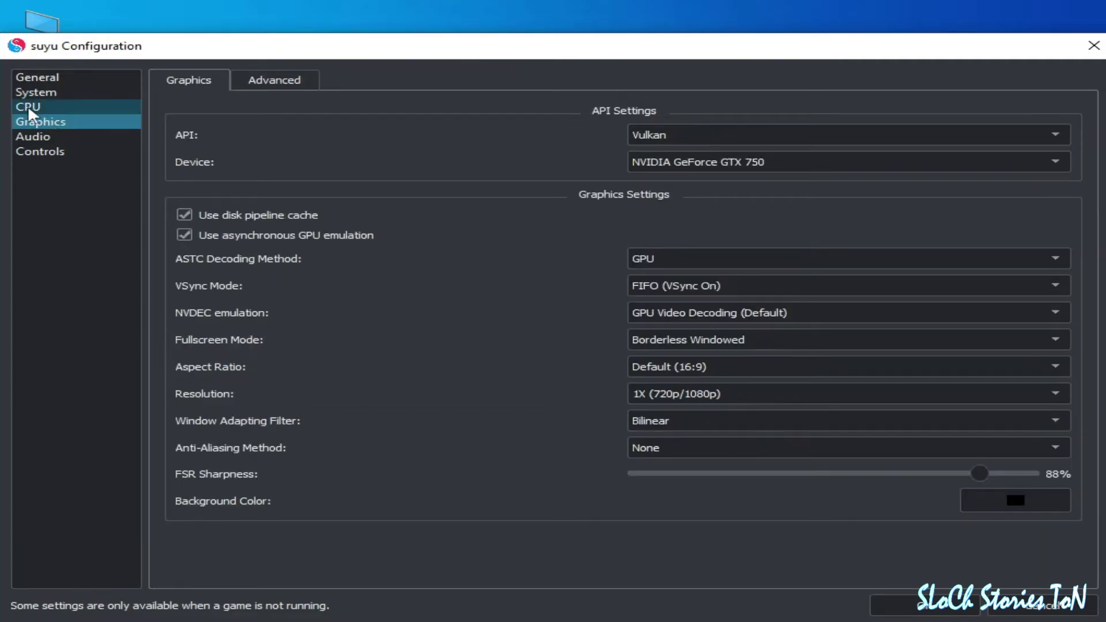
Try the Unsafe CPU accuracy option and set the accuracy back to Auto
left_click(28, 108)
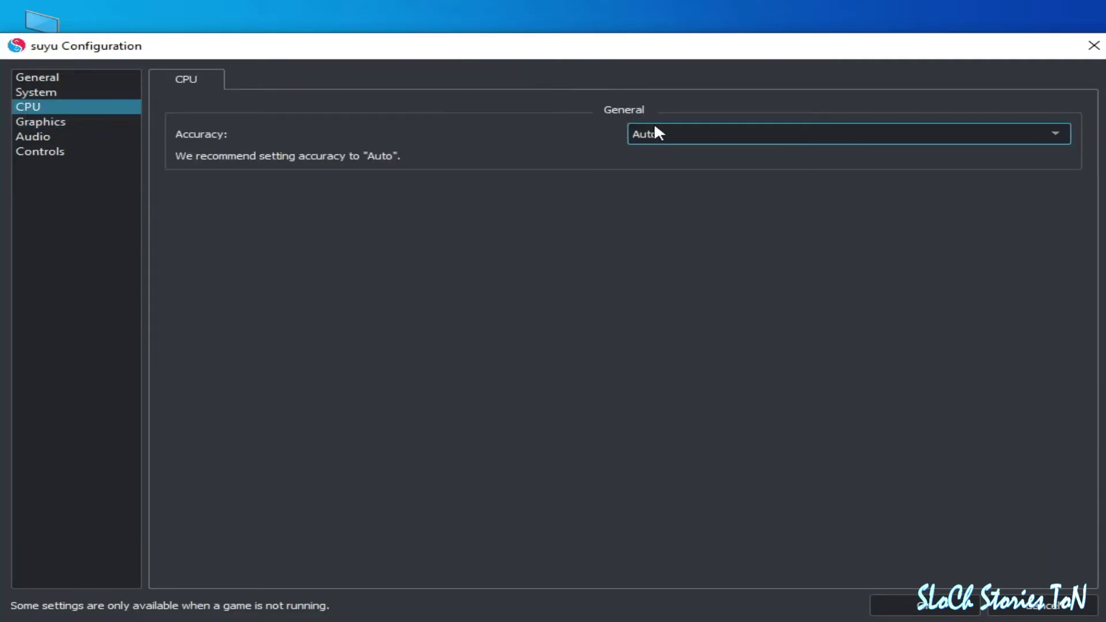
left_click(712, 133)
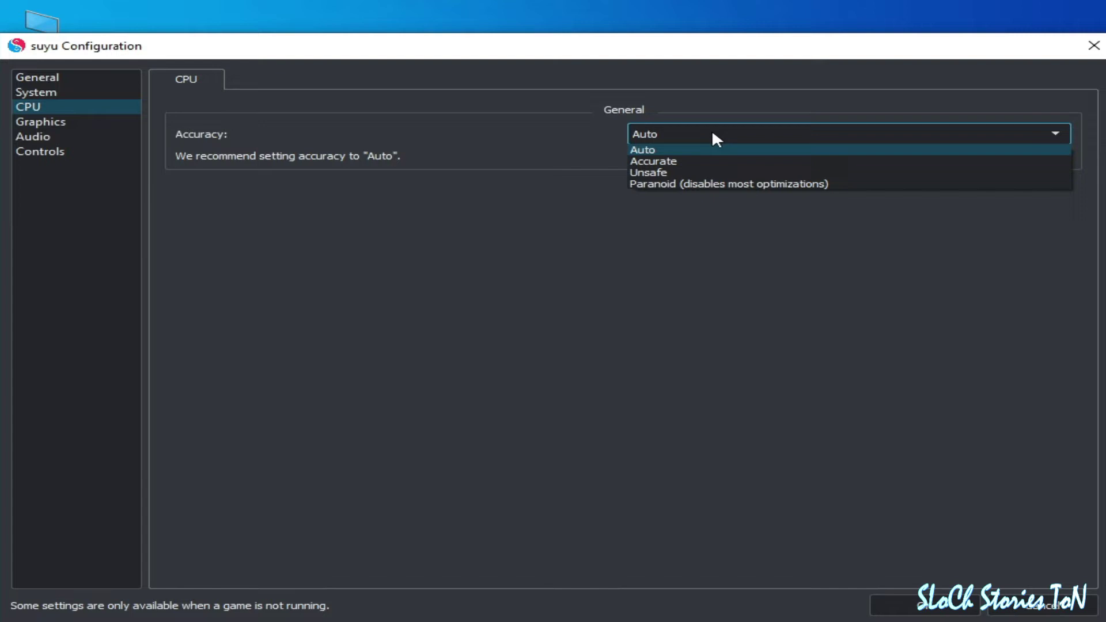
left_click(651, 172)
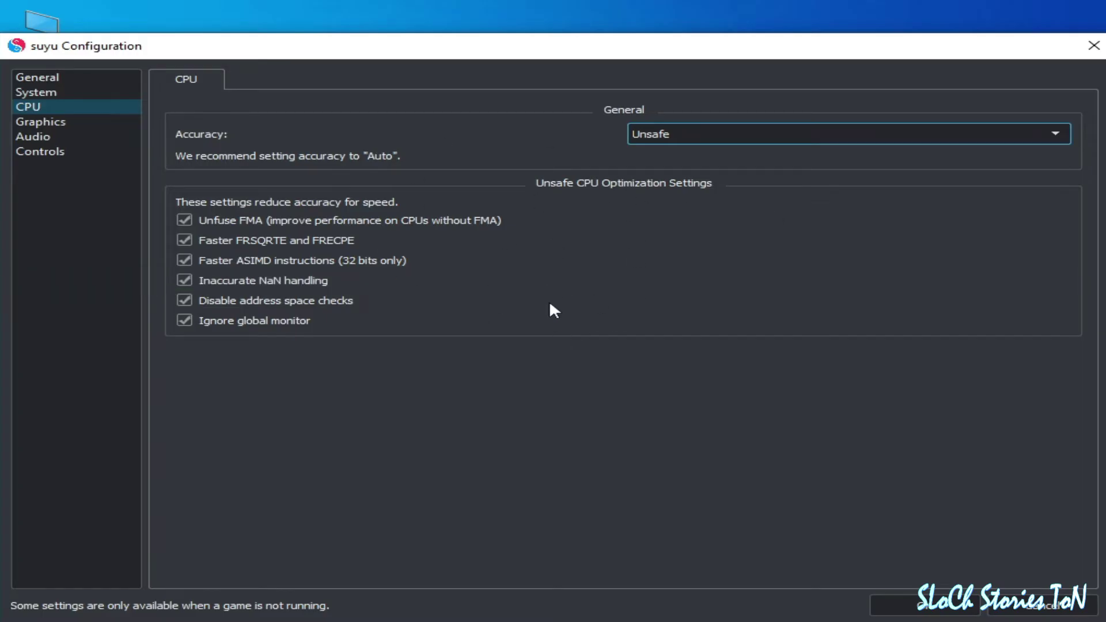
left_click(693, 132)
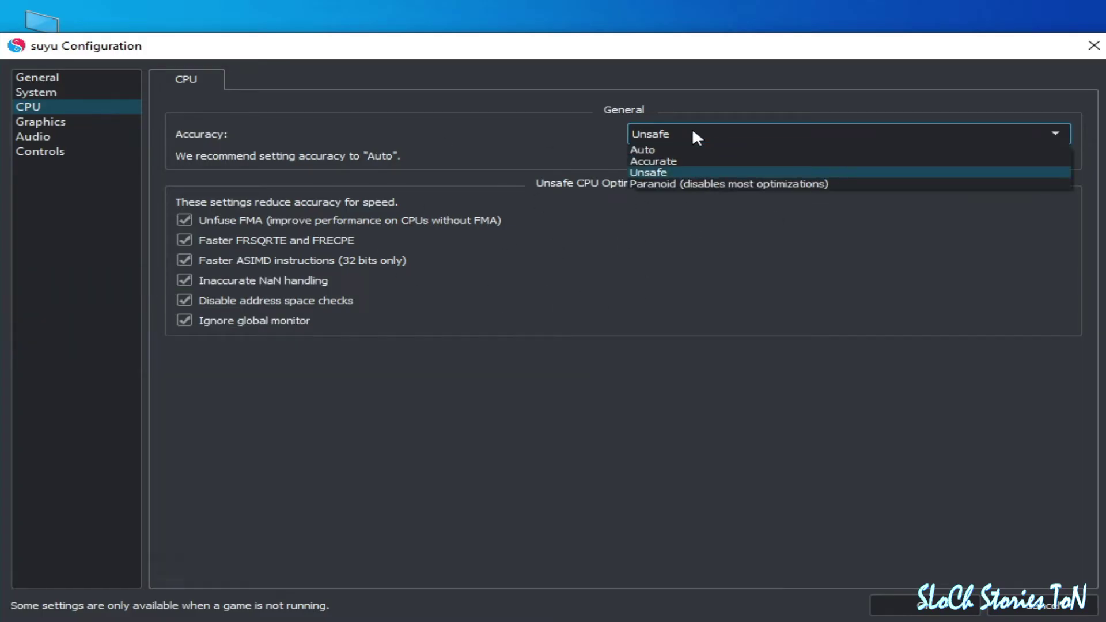
left_click(651, 149)
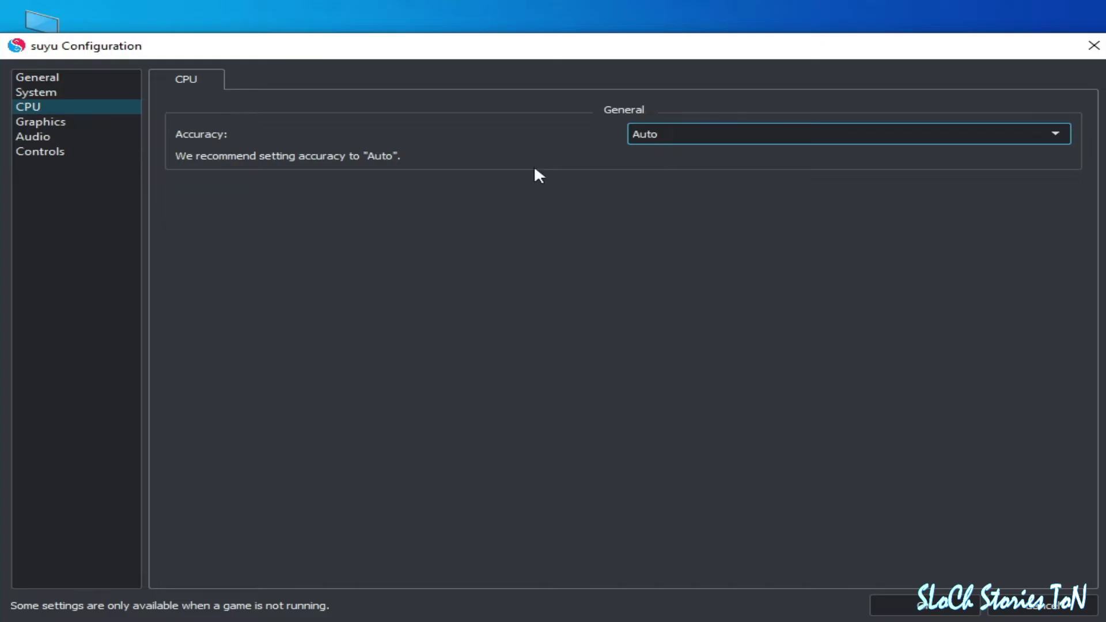
Set the VSync Mode in the Graphics settings to Mailbox (Recommended)
left_click(54, 123)
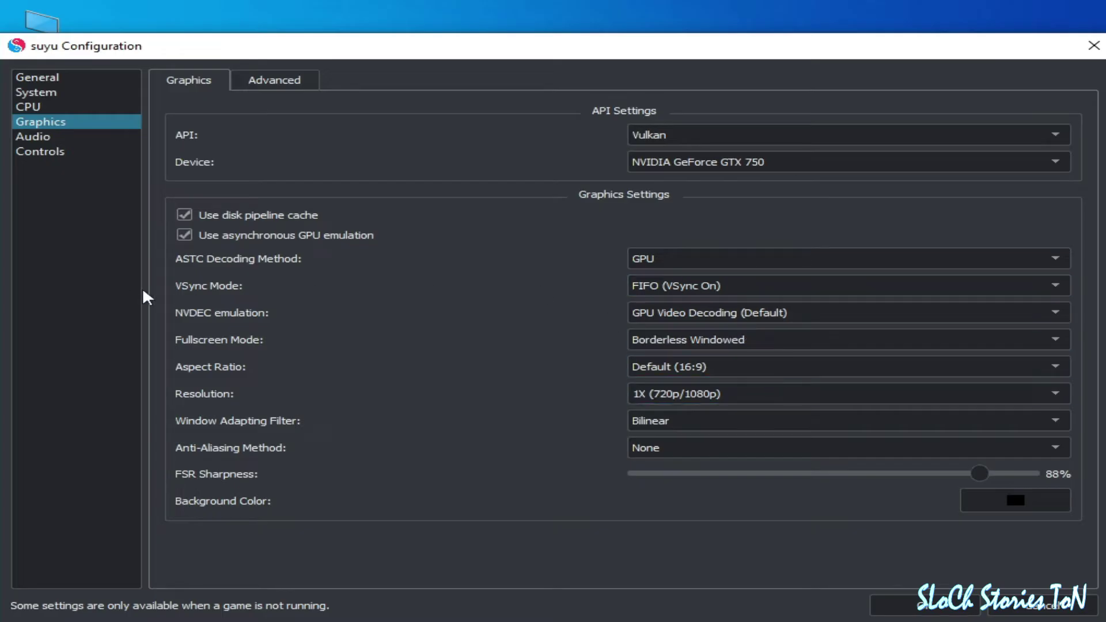
left_click(687, 287)
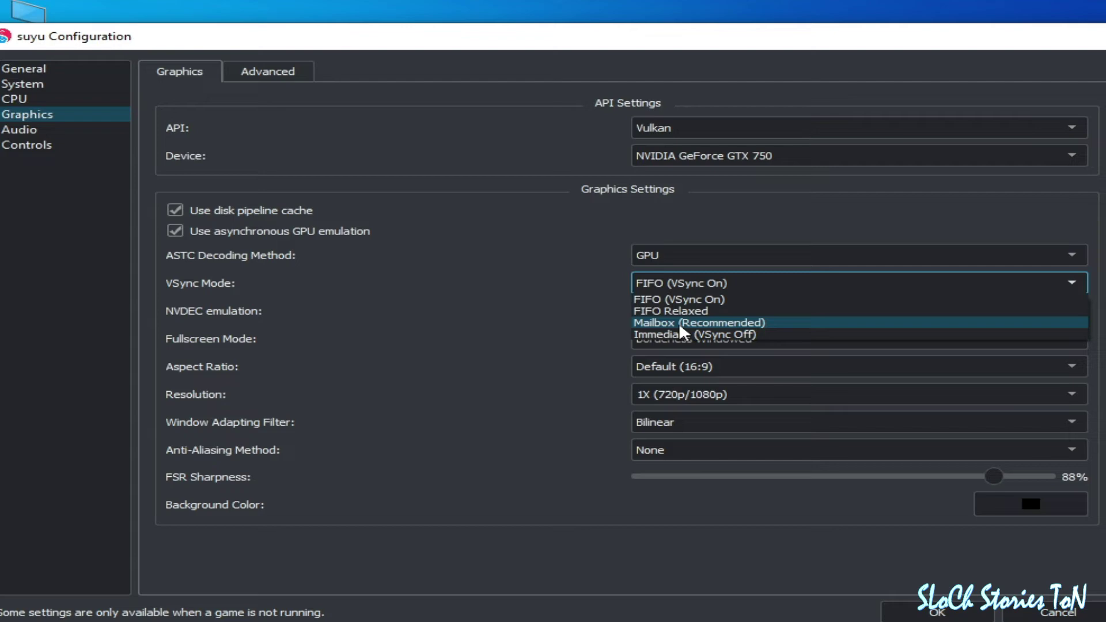
left_click(681, 323)
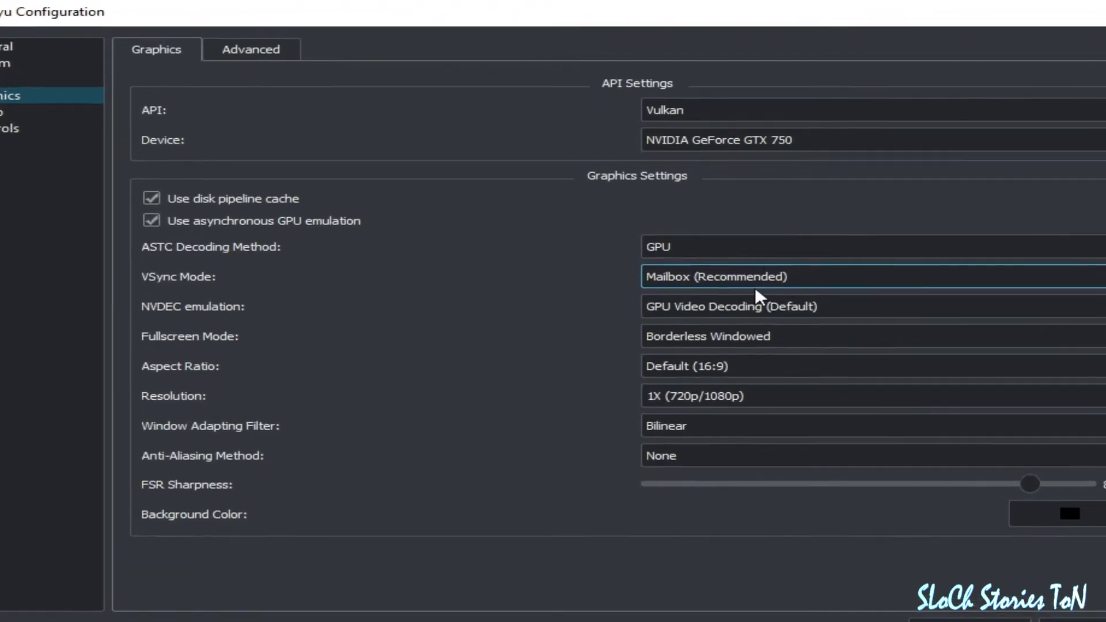
Try Immediate (VSync Off) as the VSync Mode and switch back to Mailbox (Recommended)
left_click(717, 278)
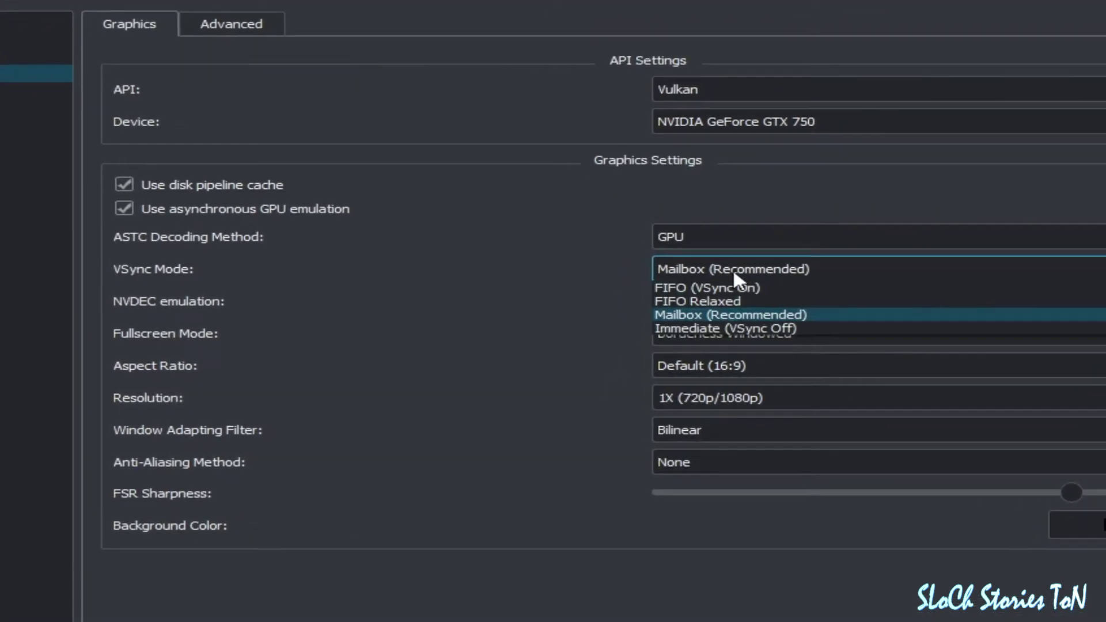
left_click(749, 328)
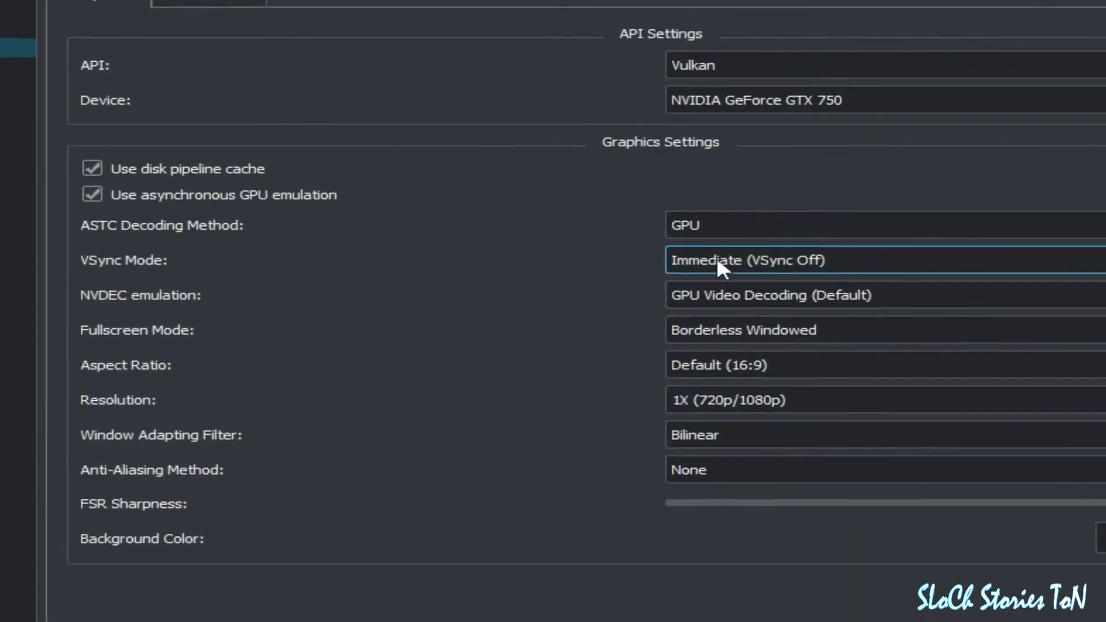
left_click(718, 258)
left_click(729, 304)
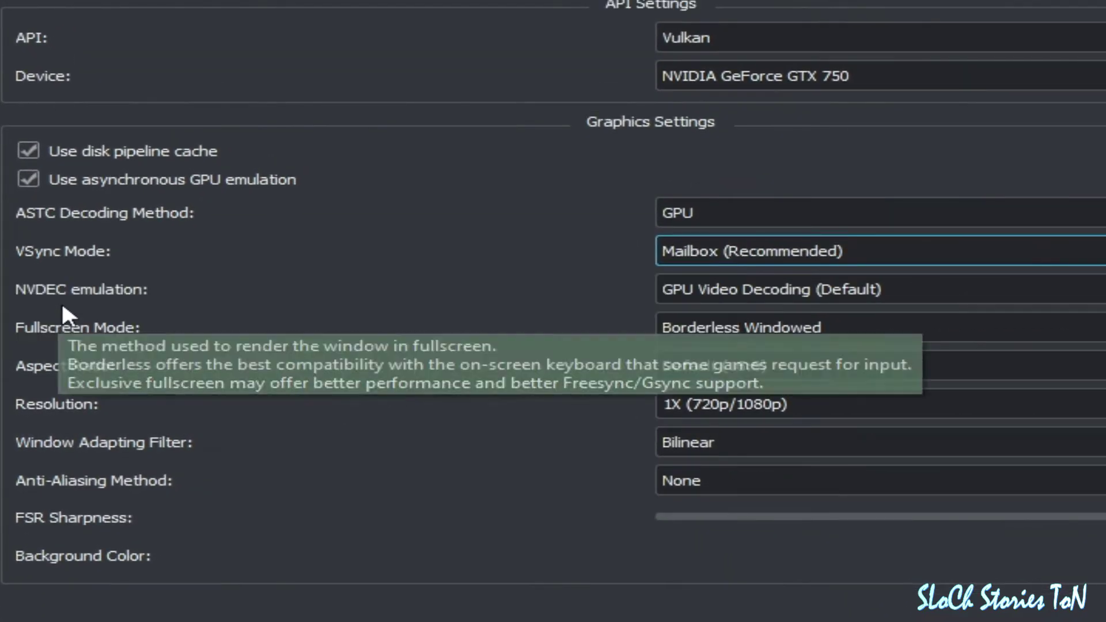
Try CPU Video Decoding for NVDEC emulation and restore GPU Video Decoding (Default)
left_click(714, 292)
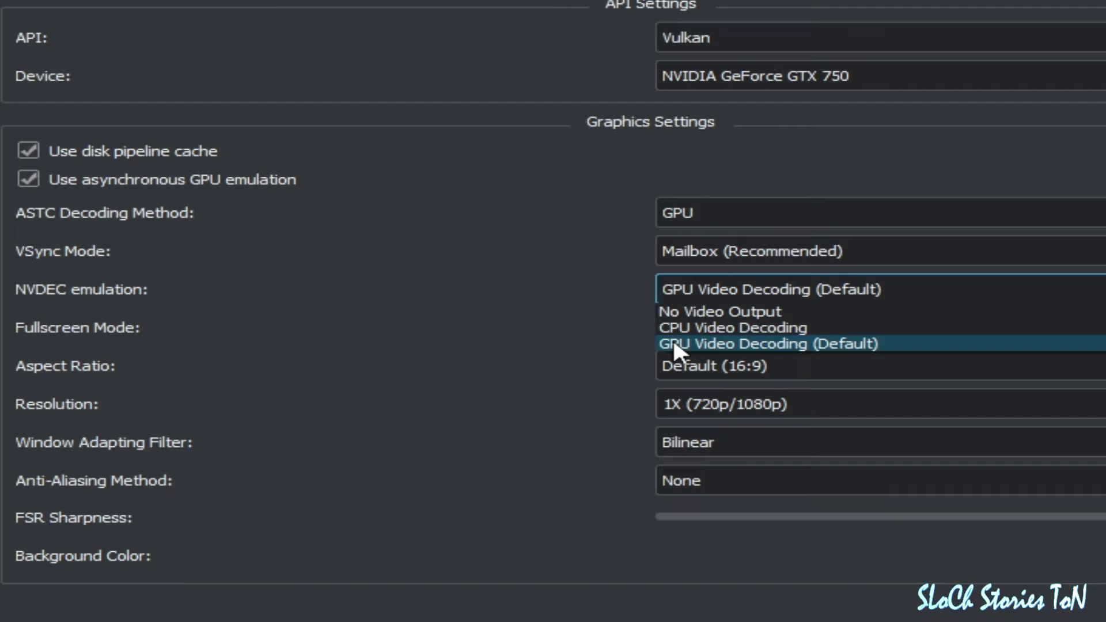
left_click(690, 326)
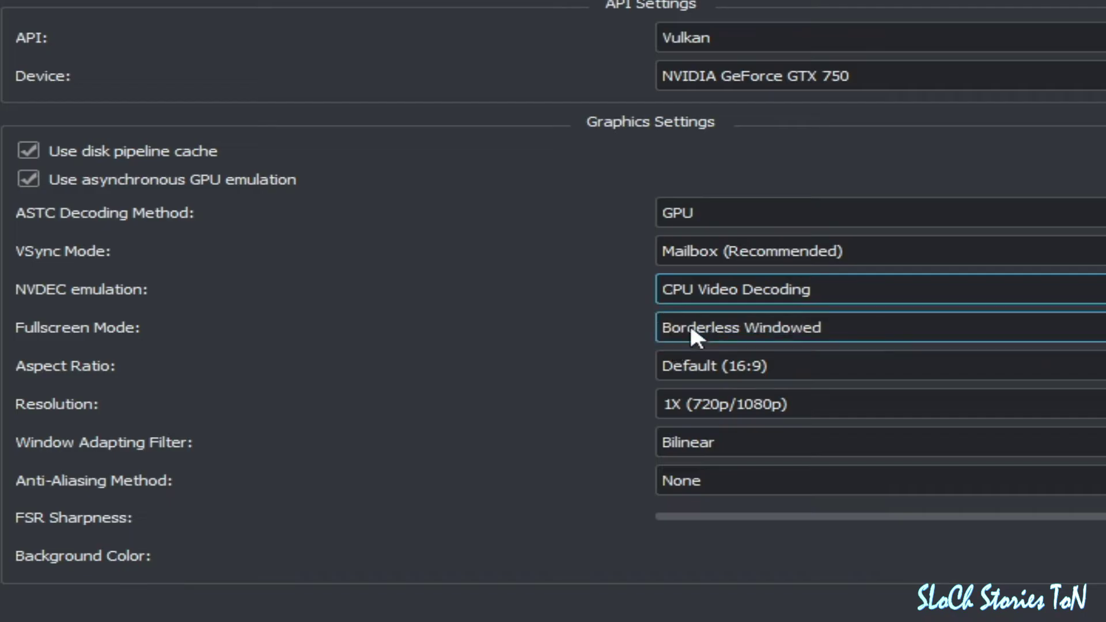
left_click(743, 283)
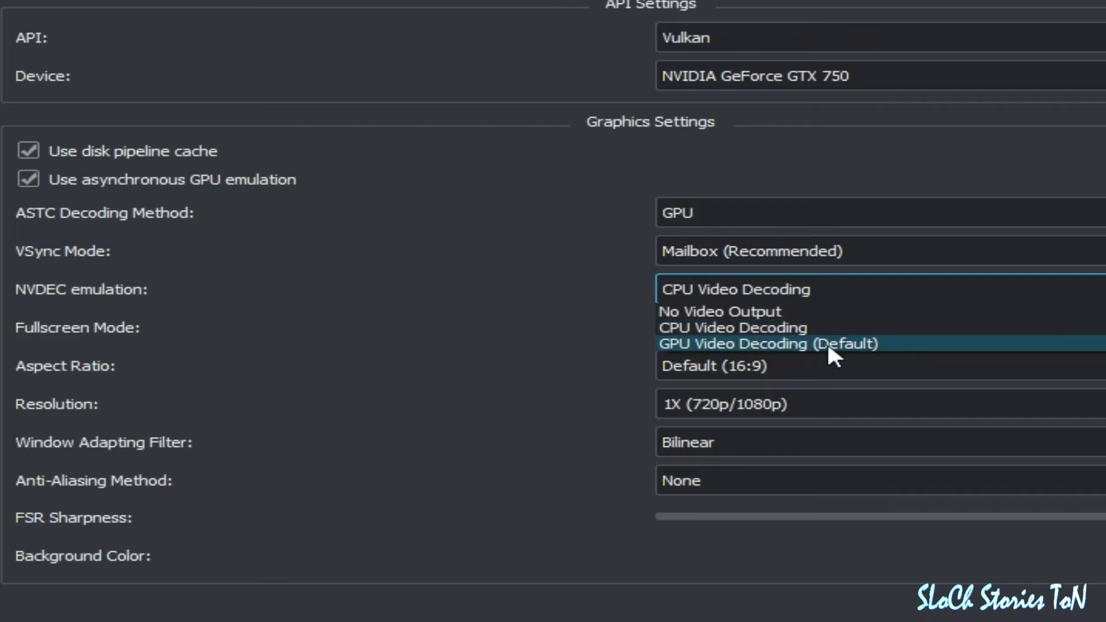
left_click(766, 343)
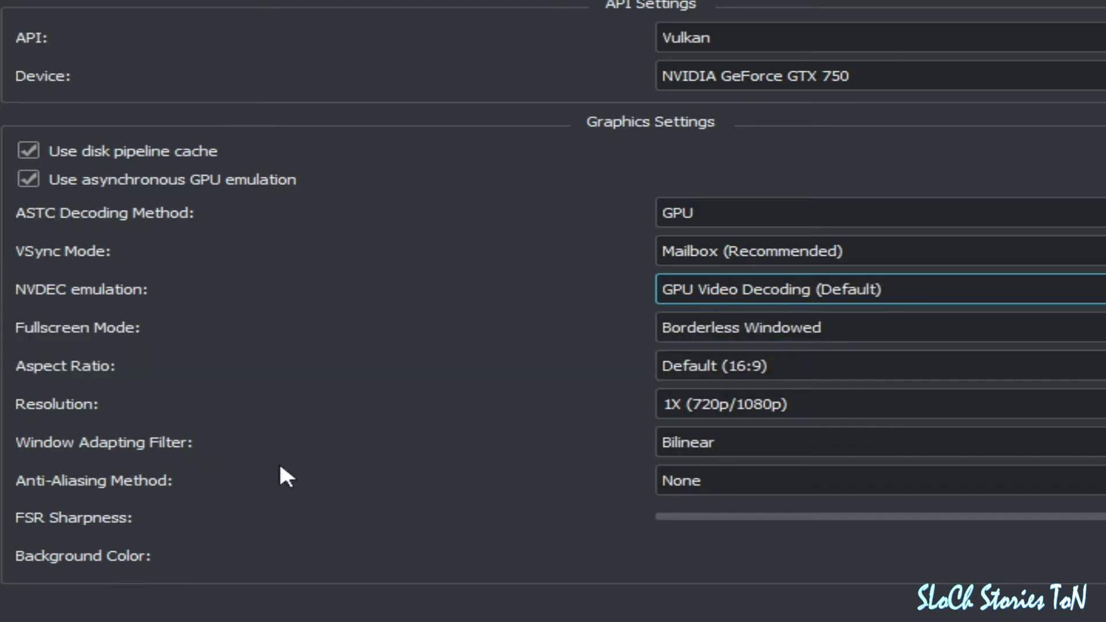
Try the 0.5X (360p/540p), 2X (1440p/2160p) and 3X (2160p/3240p) options for the graphics resolution
left_click(711, 406)
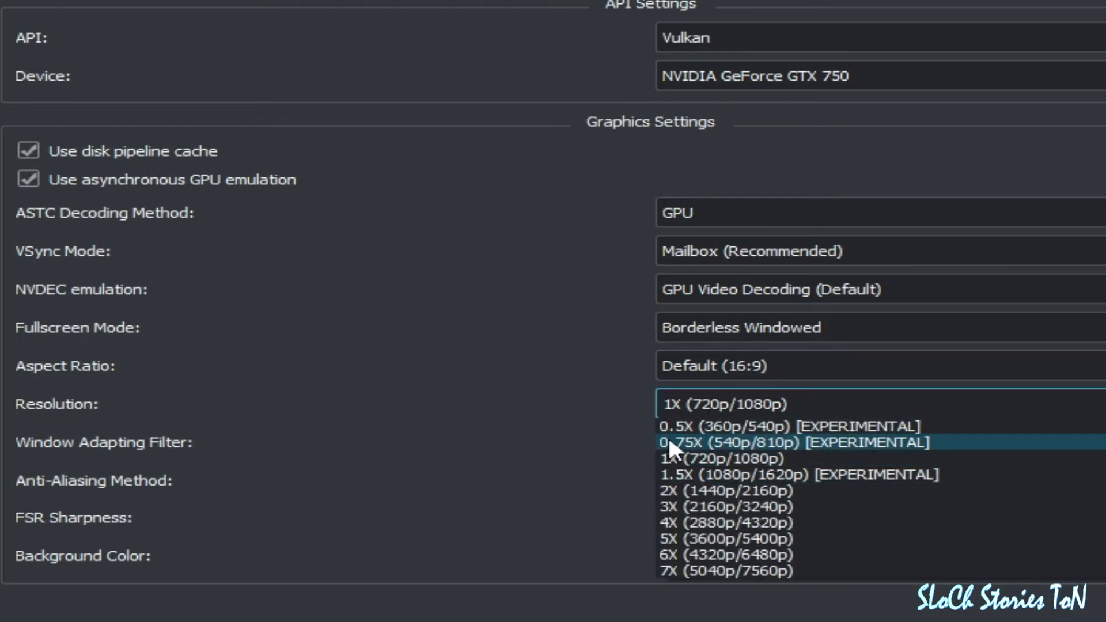
left_click(699, 427)
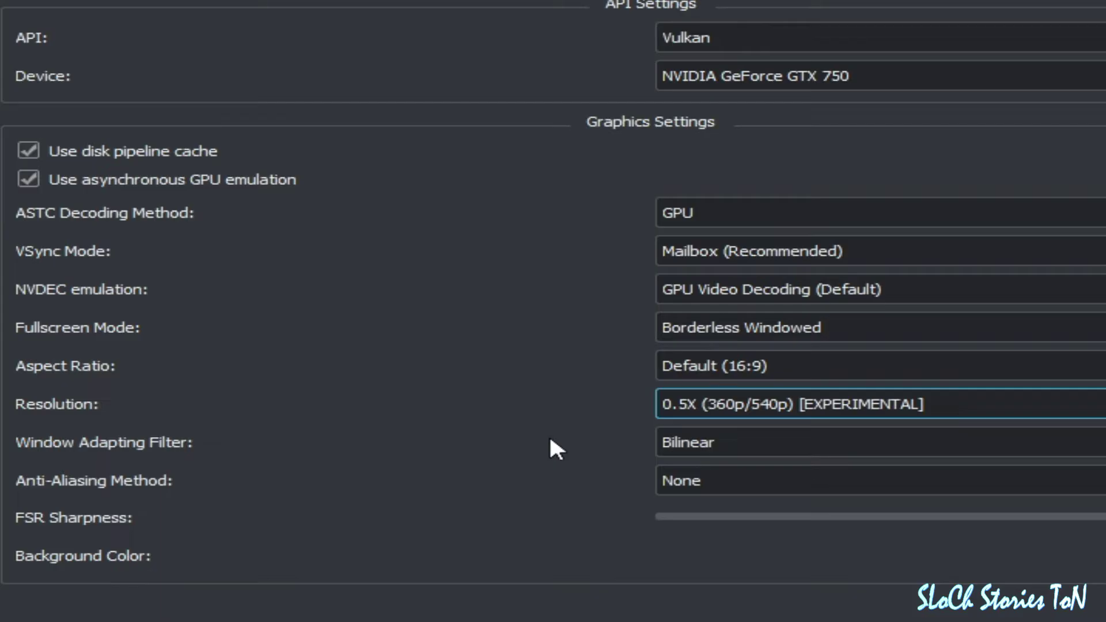
left_click(755, 405)
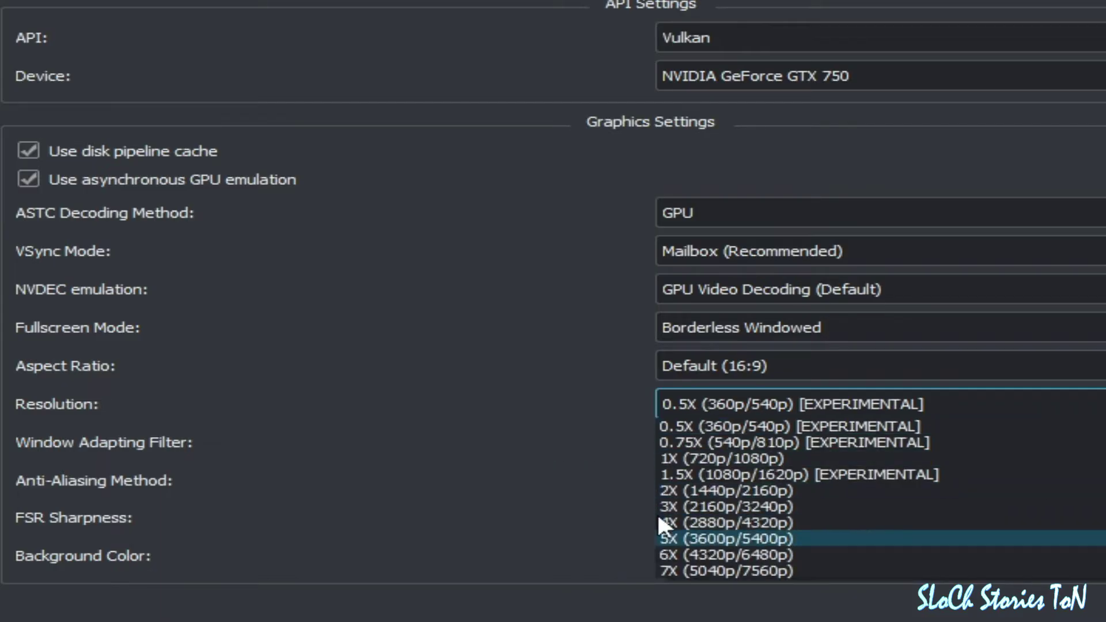
left_click(683, 490)
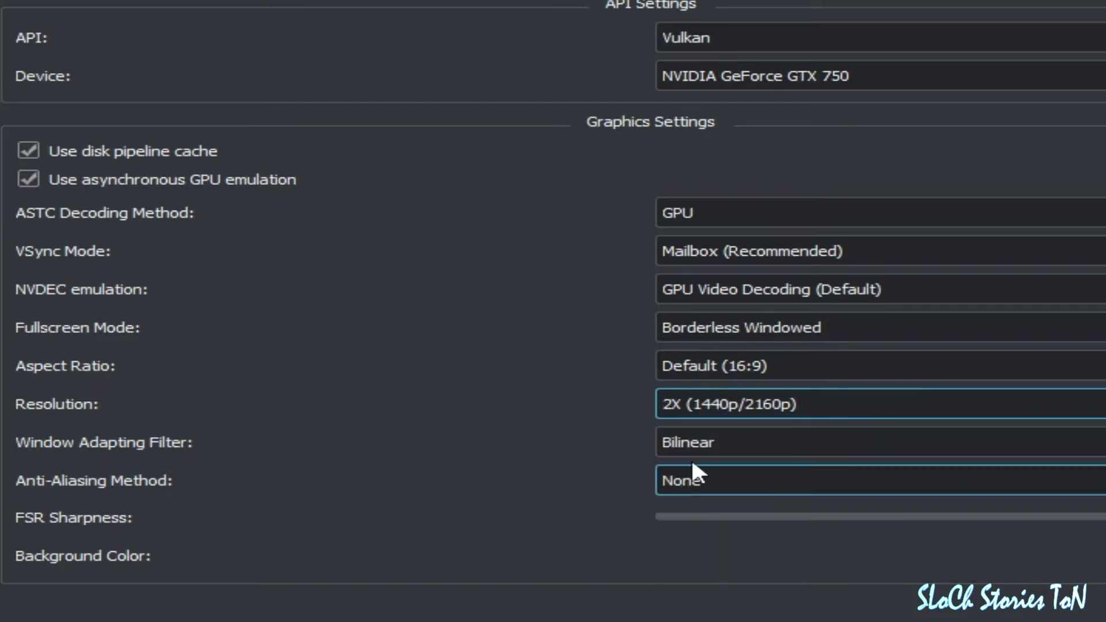
left_click(705, 405)
left_click(677, 509)
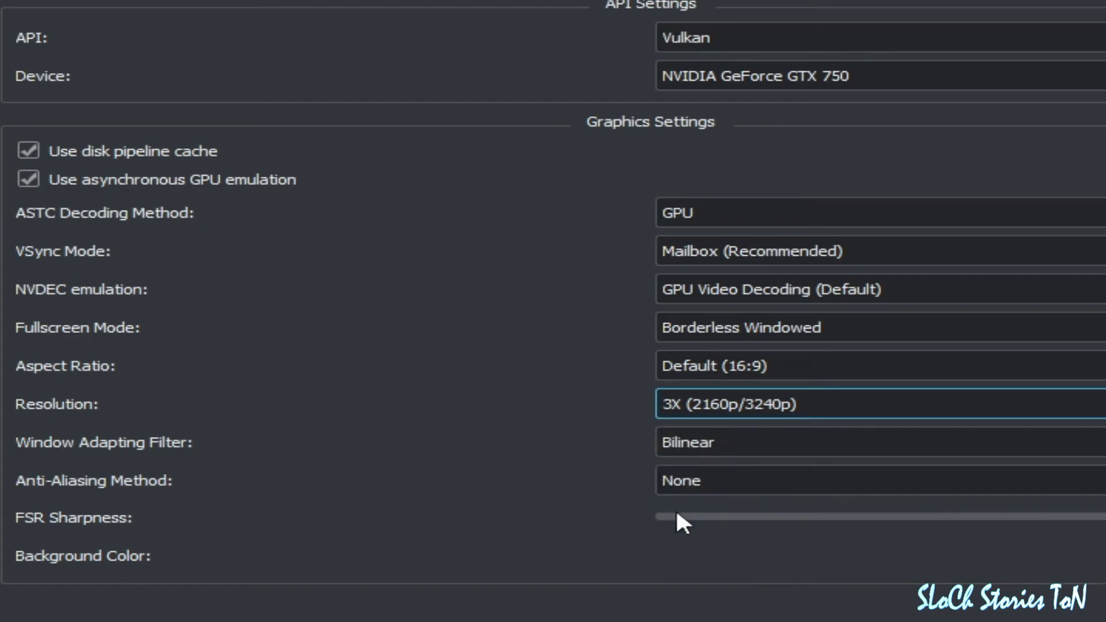
Set the resolution to 0.5X (360p/540p) and the window adapting filter to AMD FidelityFX Super Resolution
left_click(697, 404)
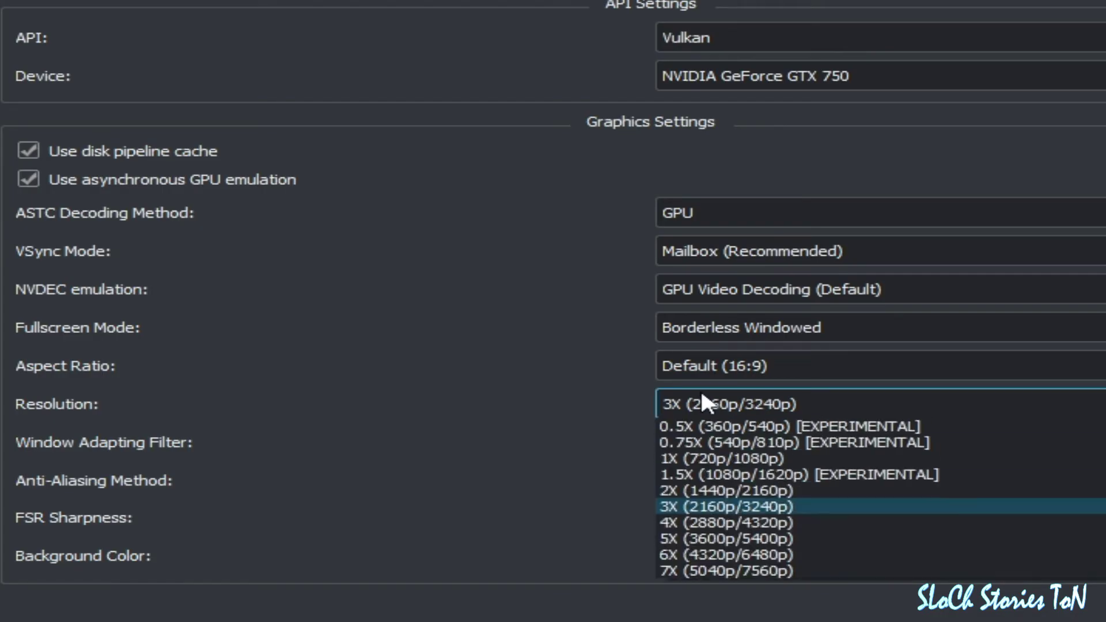
left_click(678, 427)
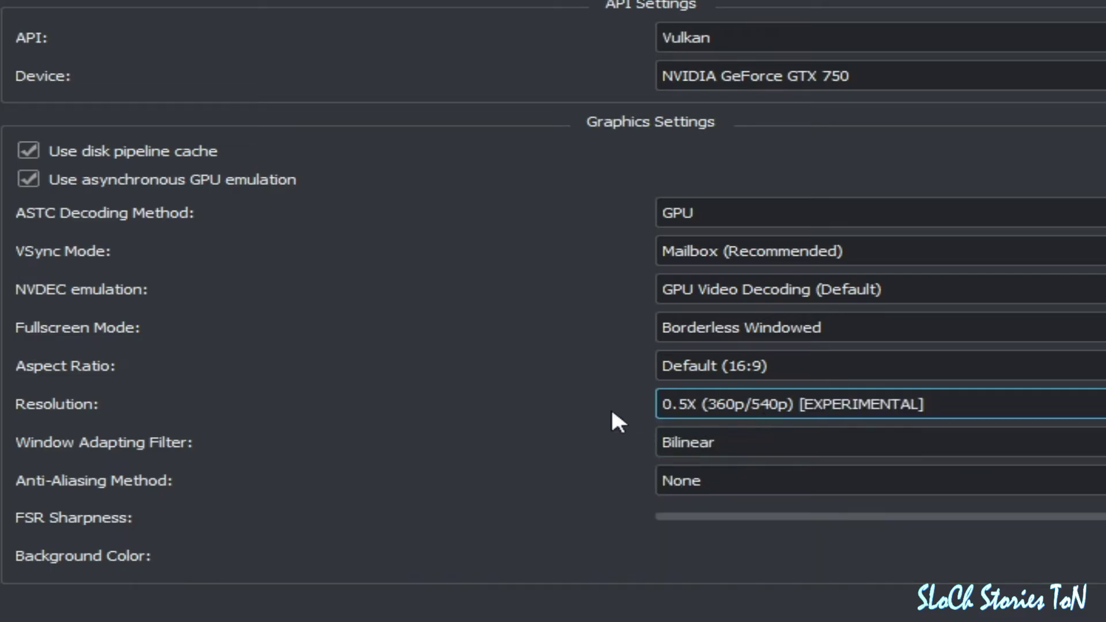
left_click(699, 441)
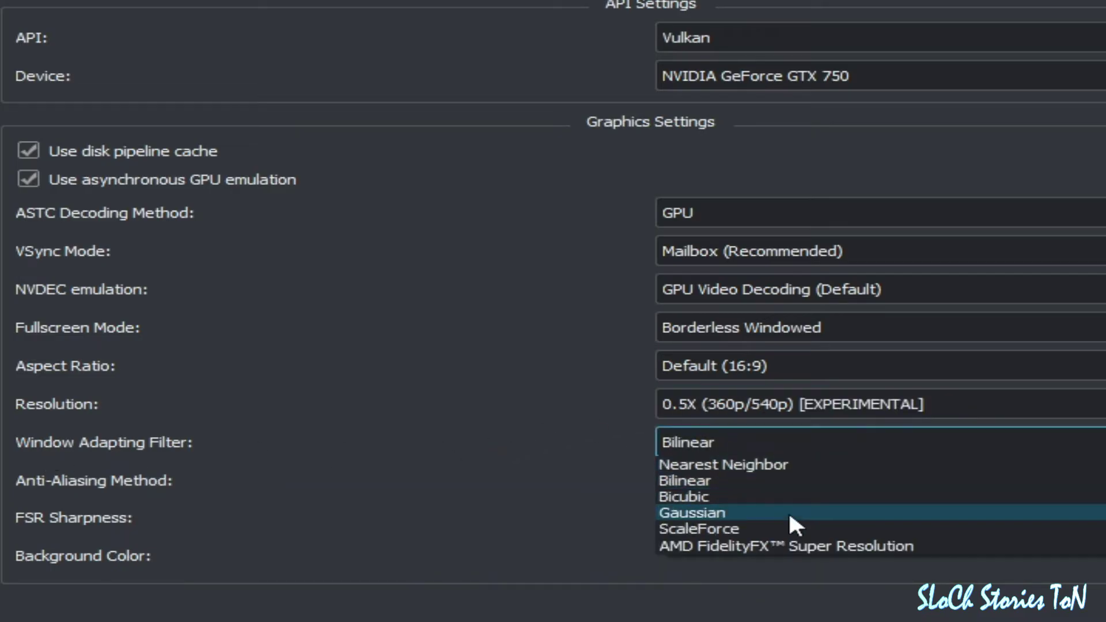
left_click(703, 546)
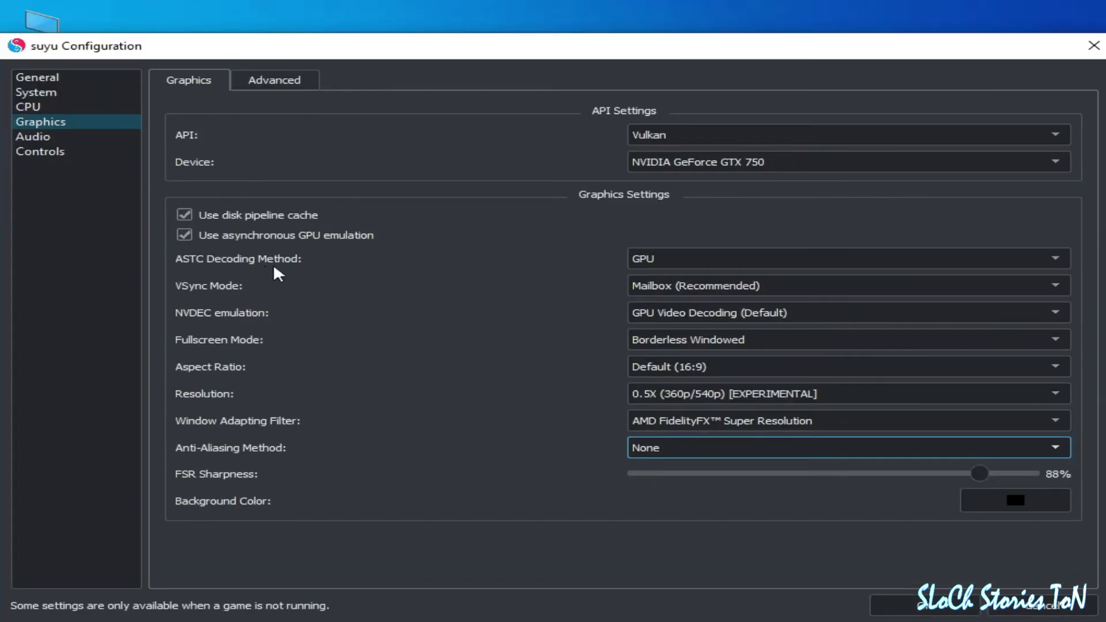
Try CPU as the ASTC decoding method and set it back to GPU
left_click(664, 263)
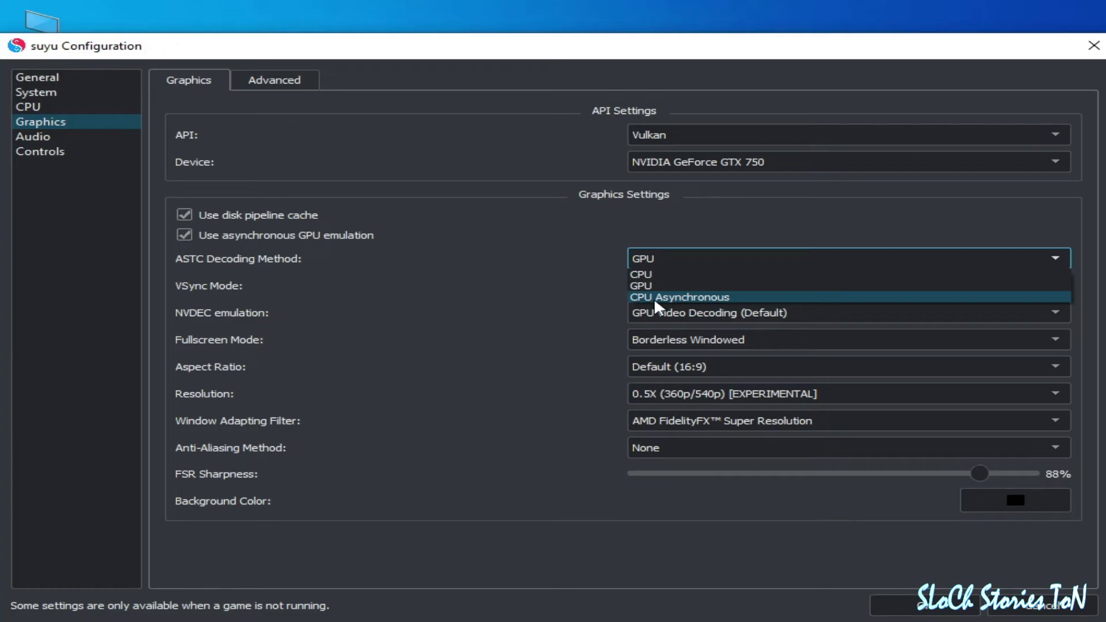
left_click(645, 276)
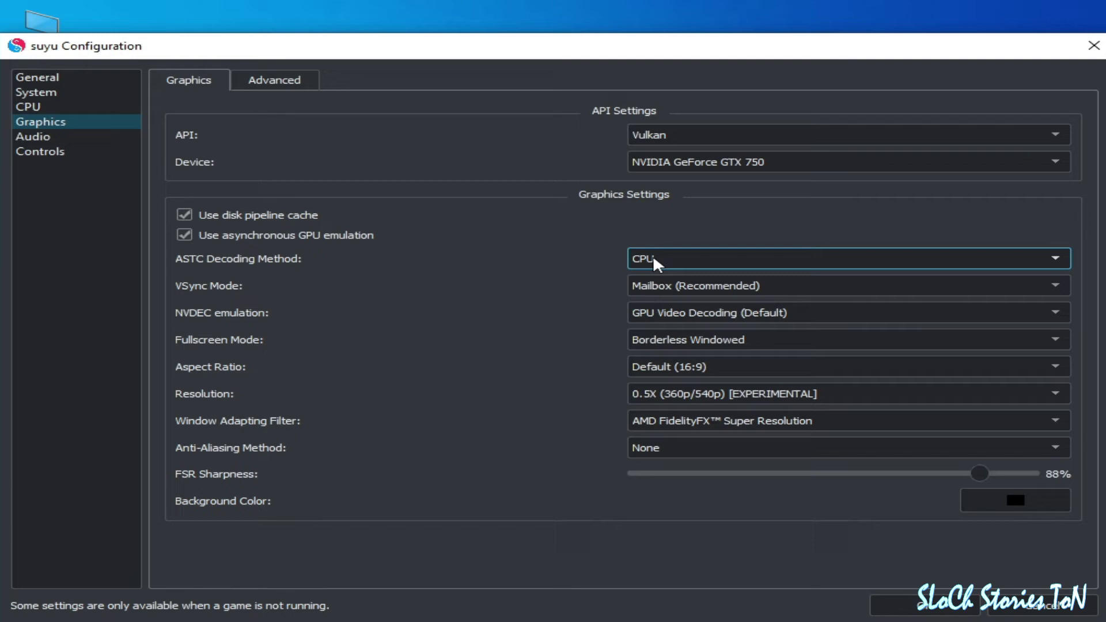
left_click(653, 262)
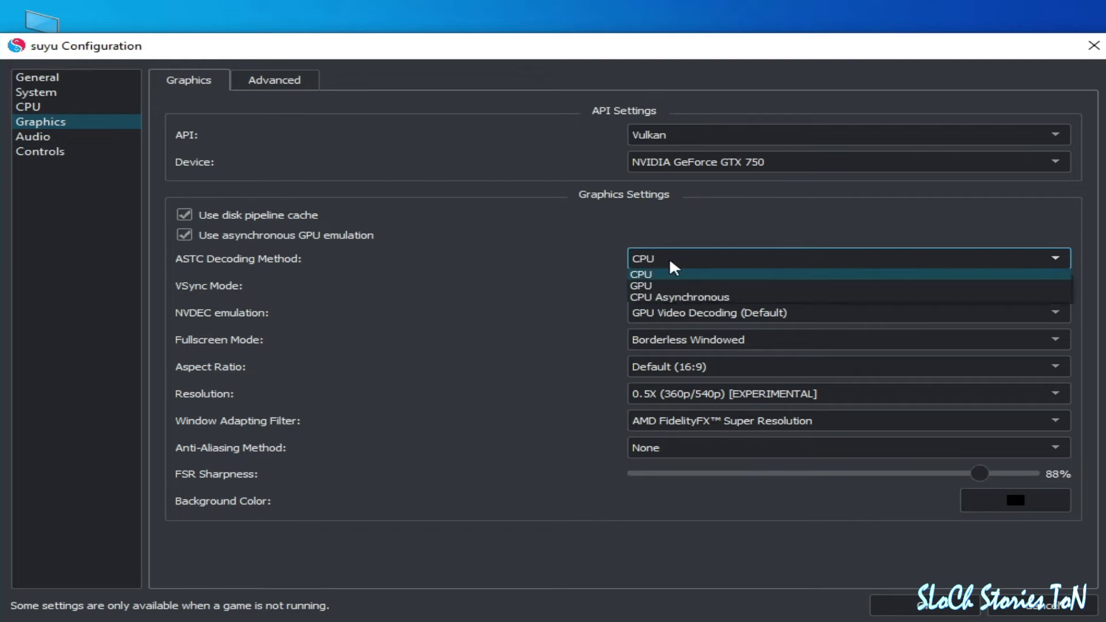
left_click(643, 286)
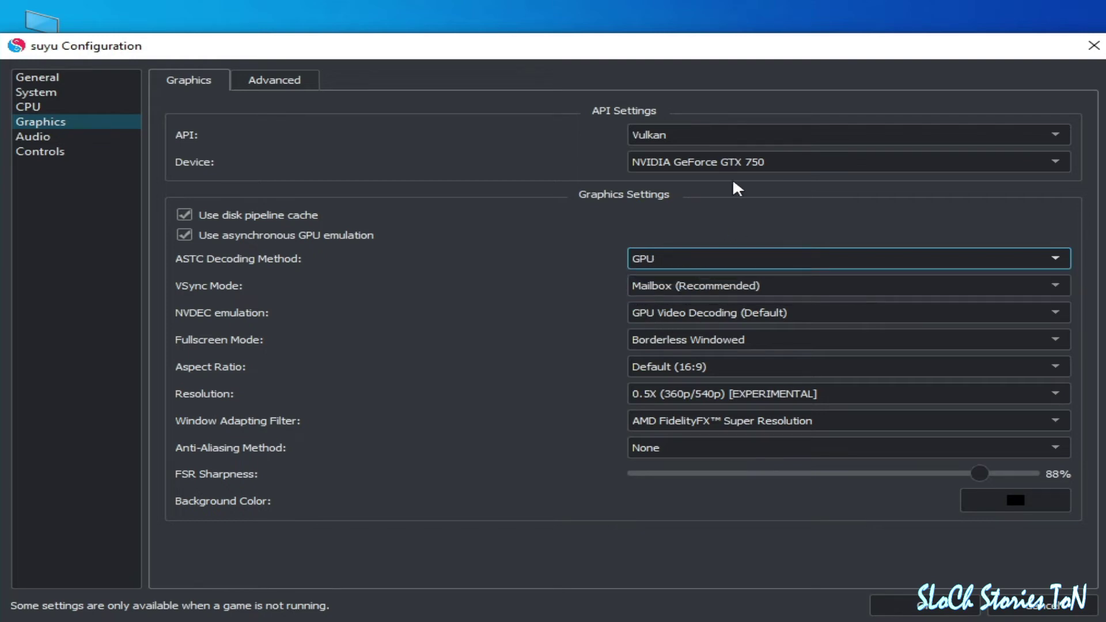
Try OpenGL as the graphics API and set it back to Vulkan
left_click(691, 136)
left_click(661, 150)
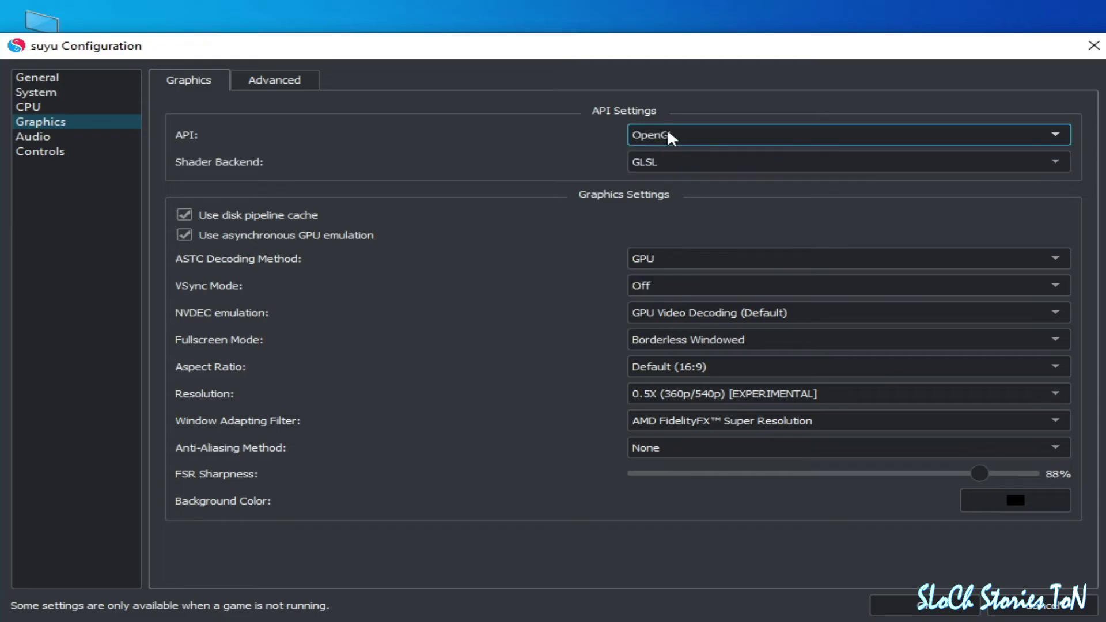
left_click(668, 136)
left_click(661, 164)
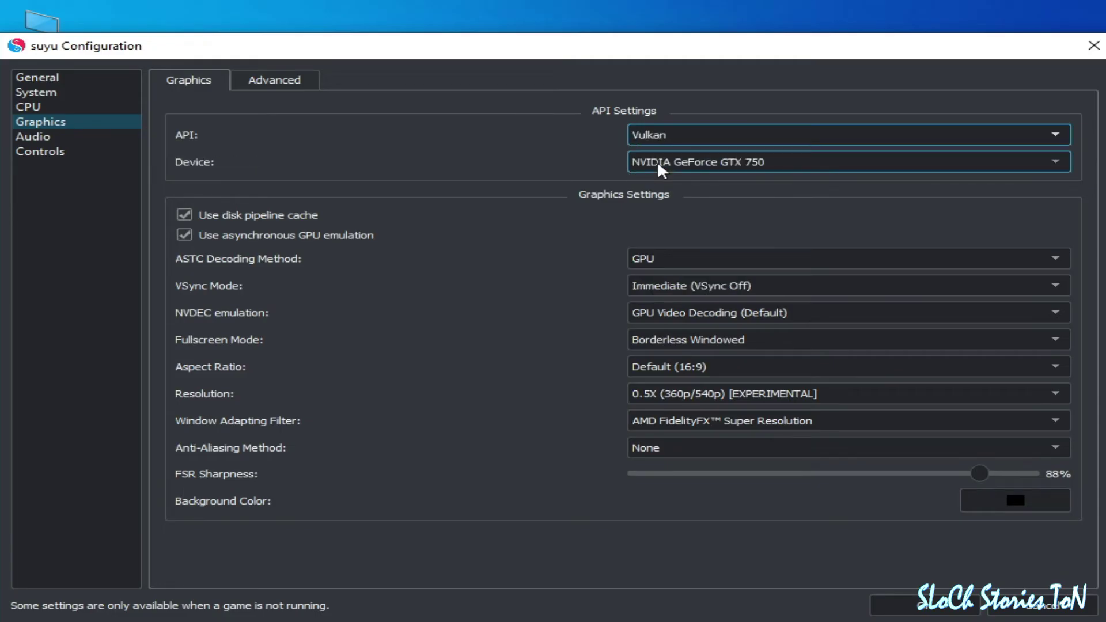
Select the NVIDIA GeForce GTX 750 as the graphics device for Vulkan
left_click(740, 167)
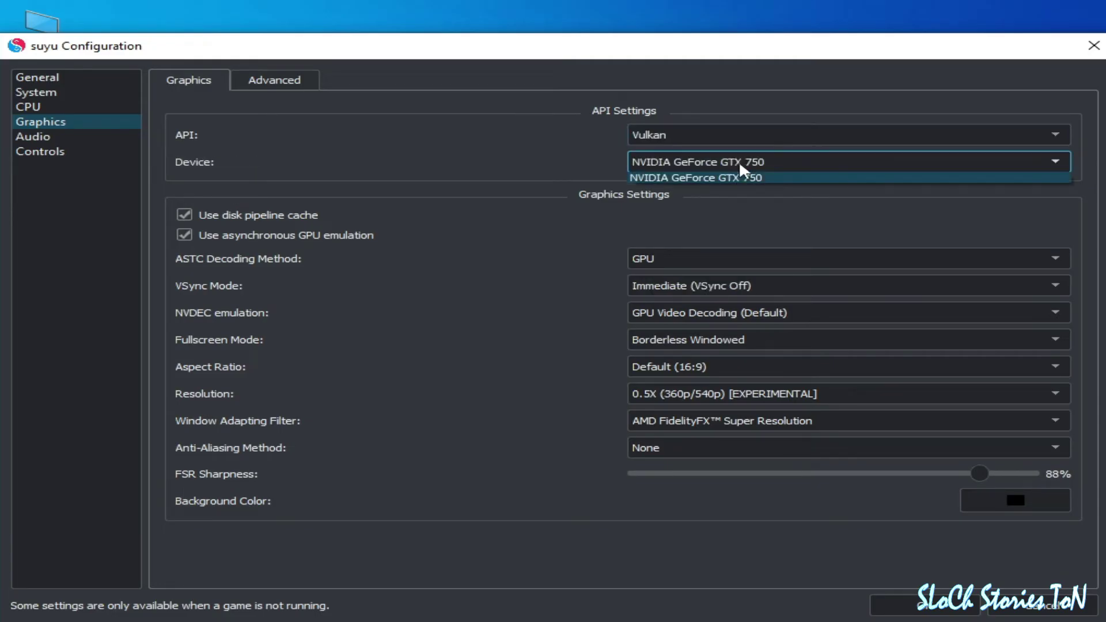
left_click(752, 165)
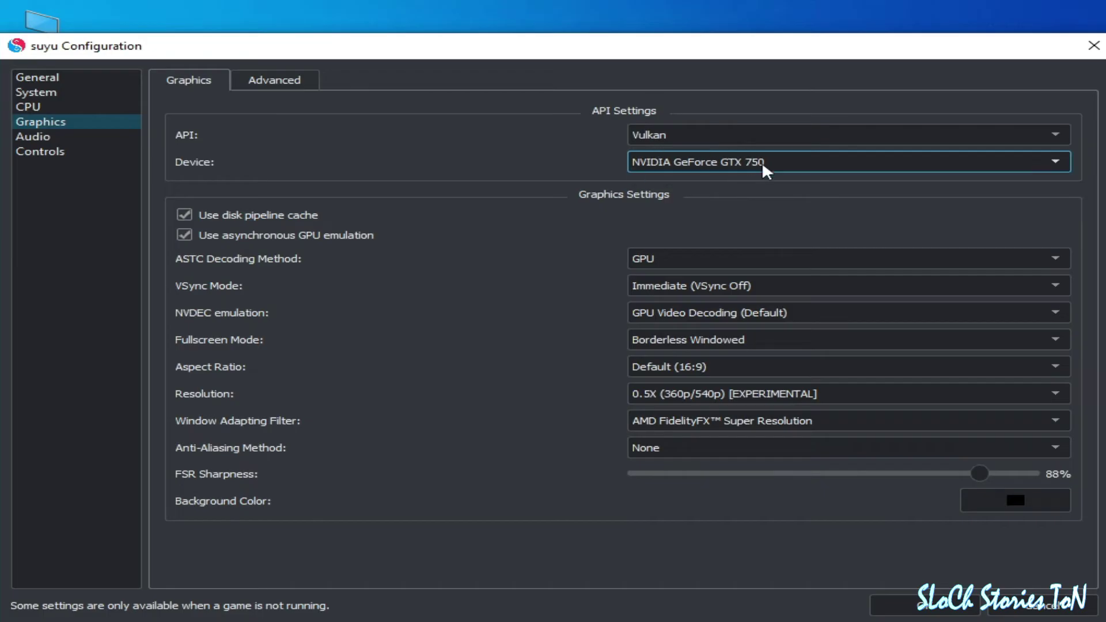
left_click(767, 169)
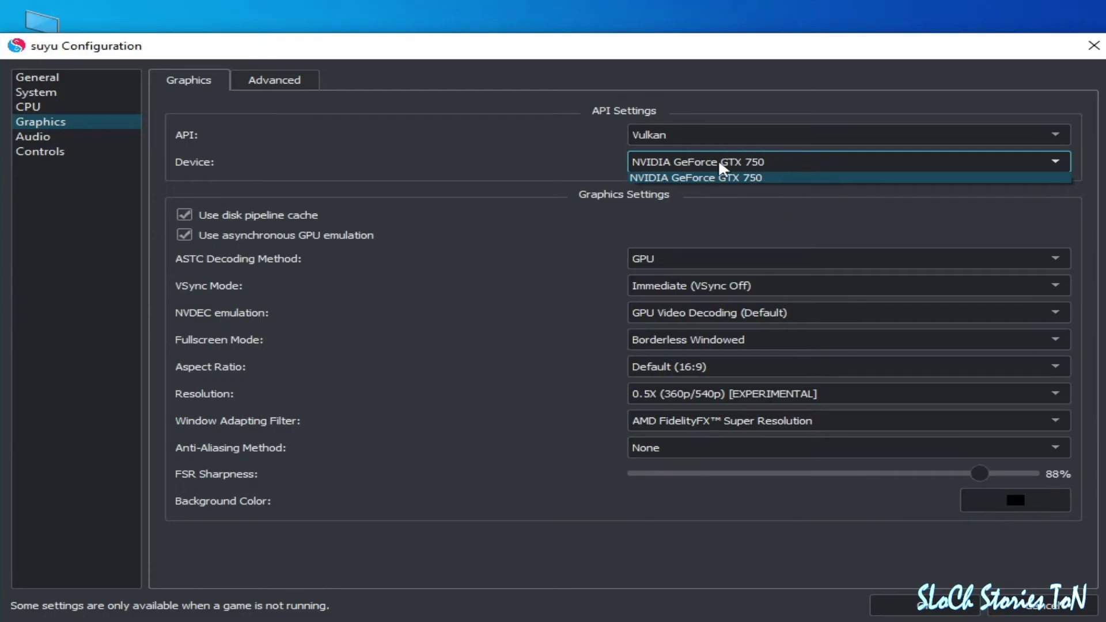
left_click(730, 178)
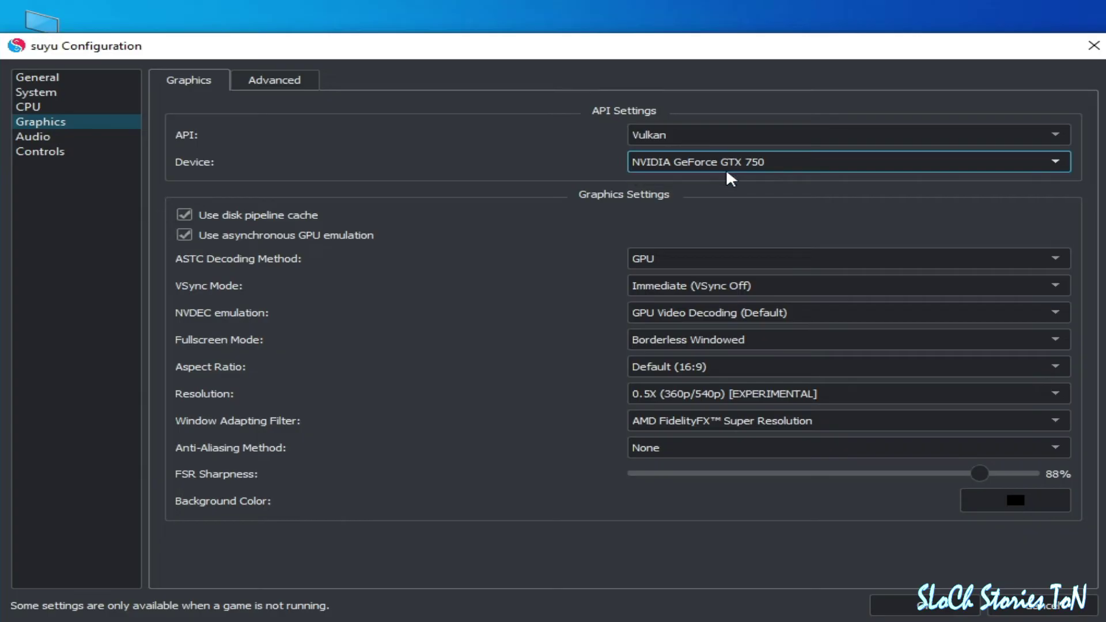
left_click(732, 165)
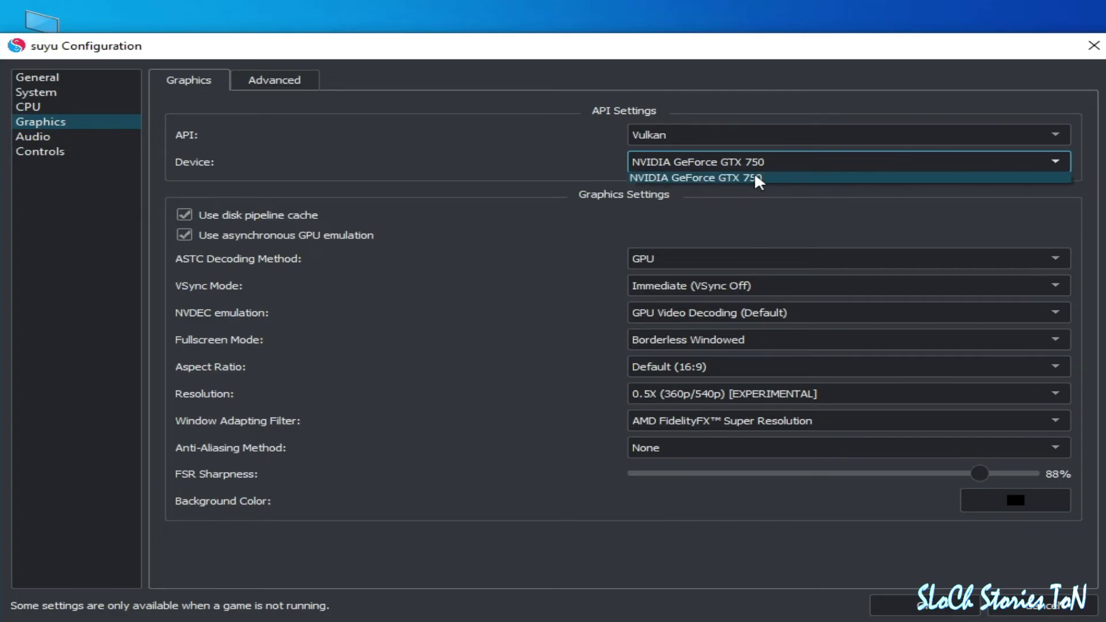
left_click(724, 179)
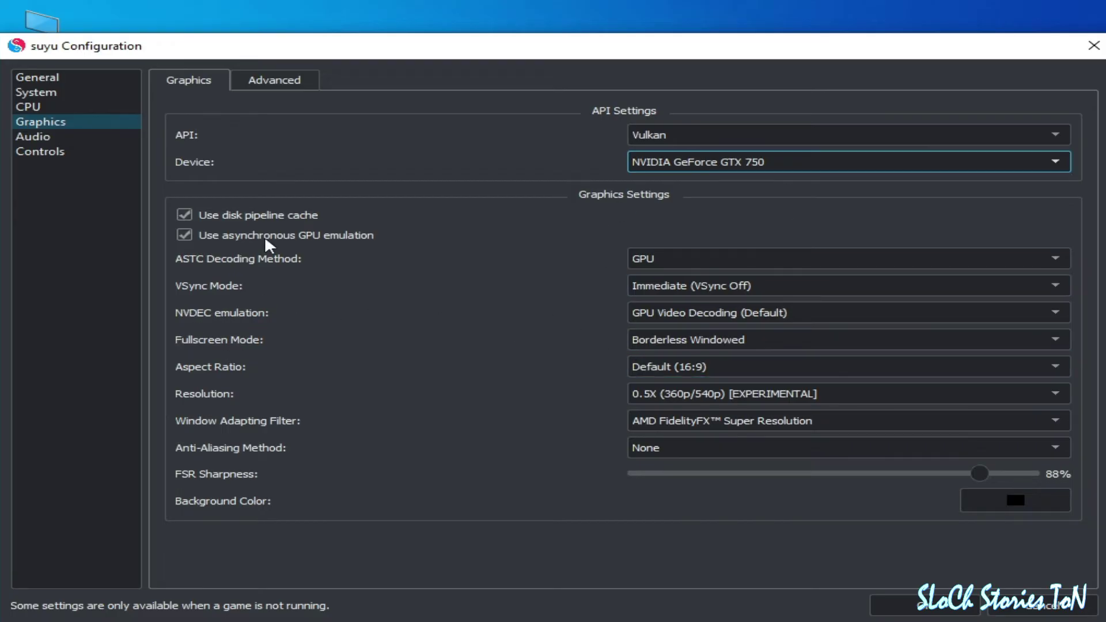
Set the accuracy level to High in the advanced graphics settings
left_click(270, 83)
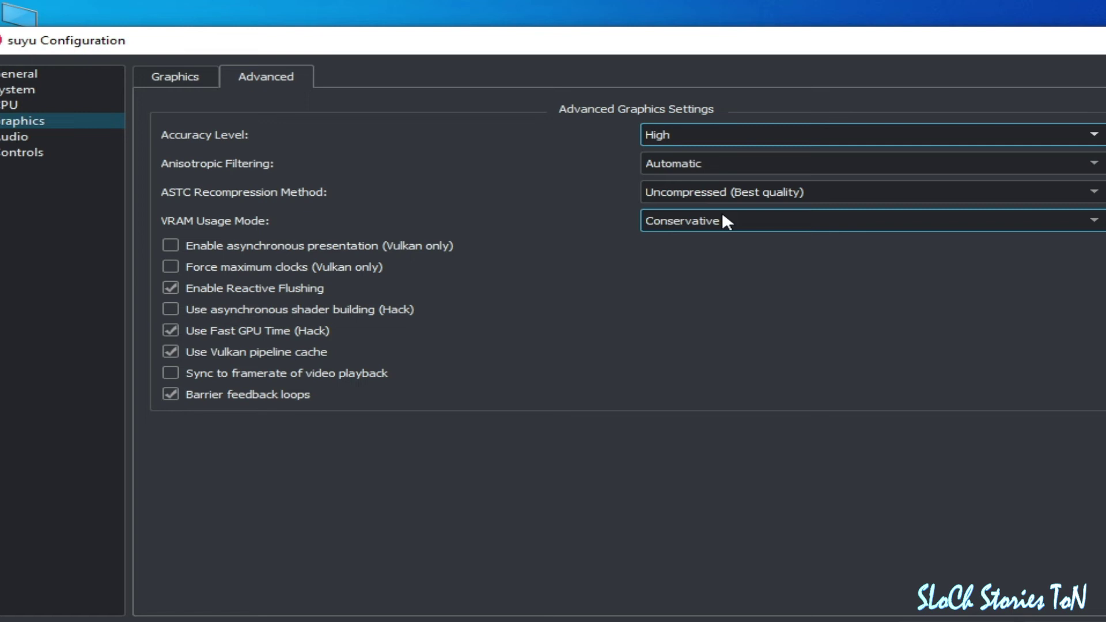
left_click(711, 135)
left_click(686, 161)
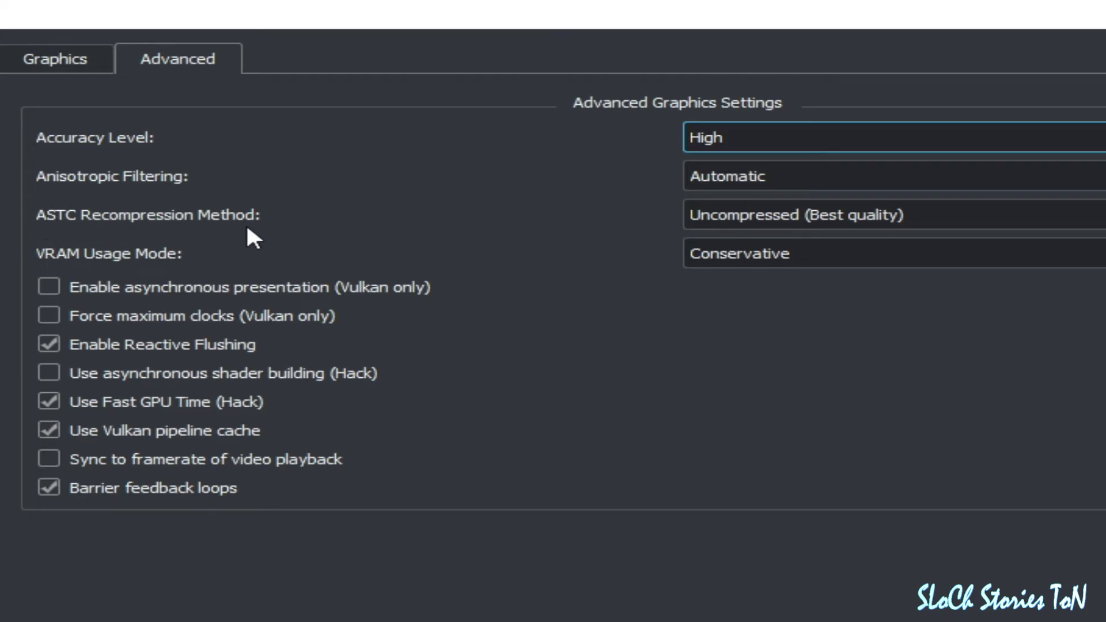
Try BC1 (Low quality) and BC3 (Medium quality) for ASTC recompression, and settle on BC1 (Low quality)
left_click(763, 213)
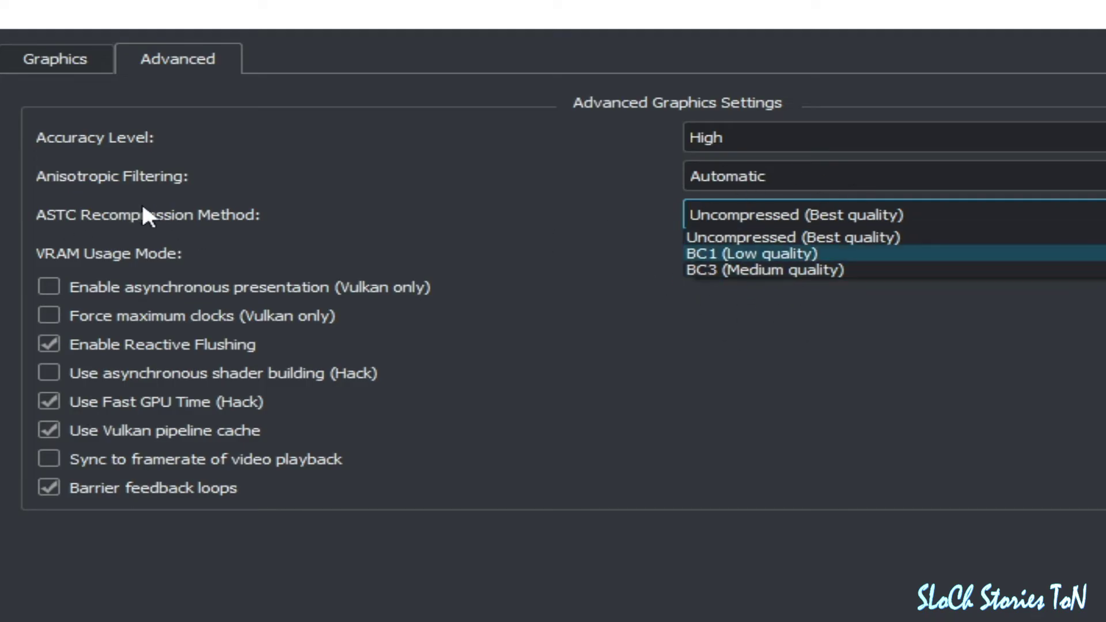
left_click(754, 252)
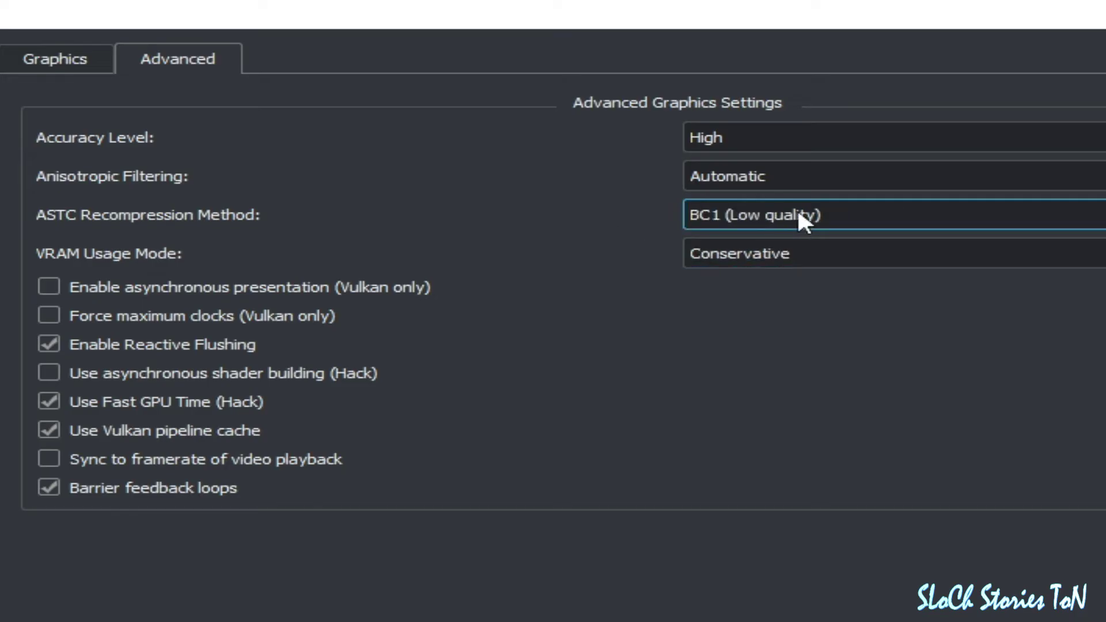
mouse_move(786, 214)
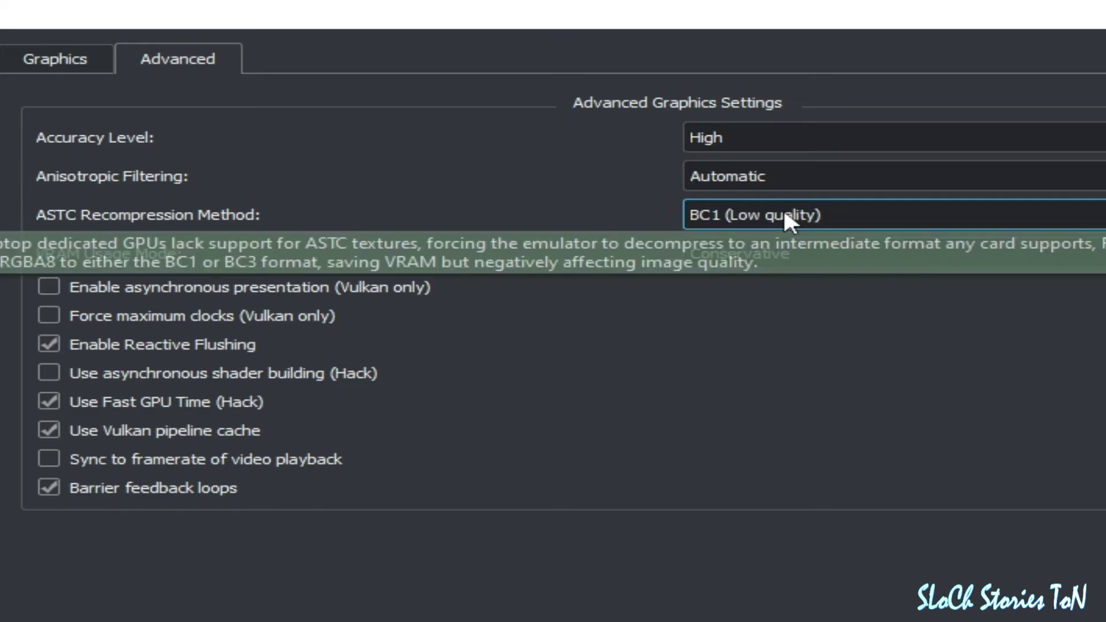
left_click(761, 218)
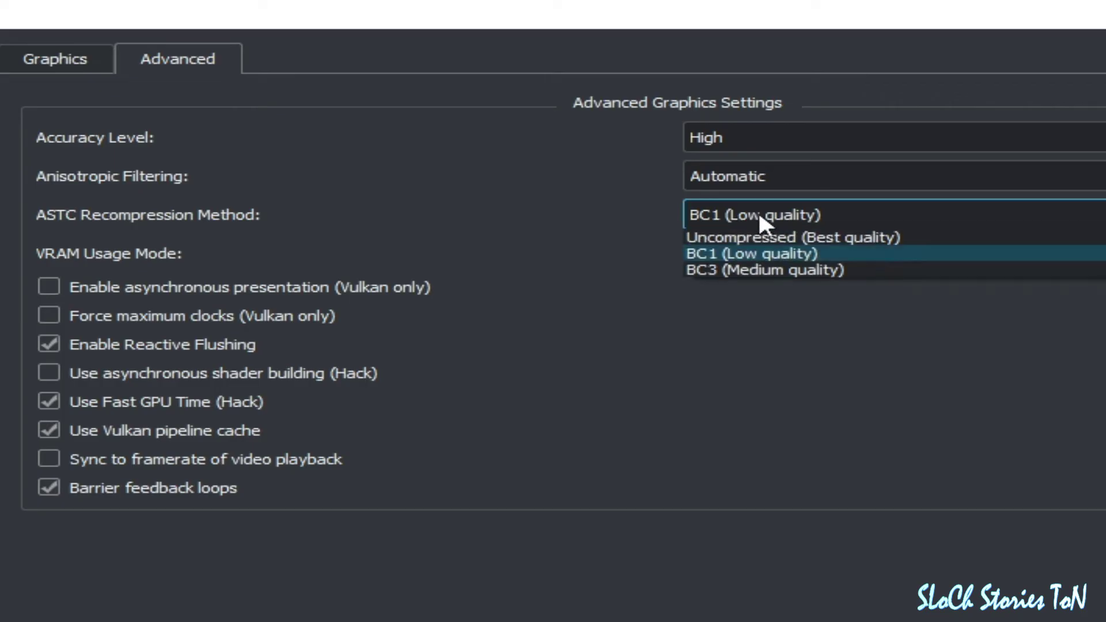
left_click(730, 268)
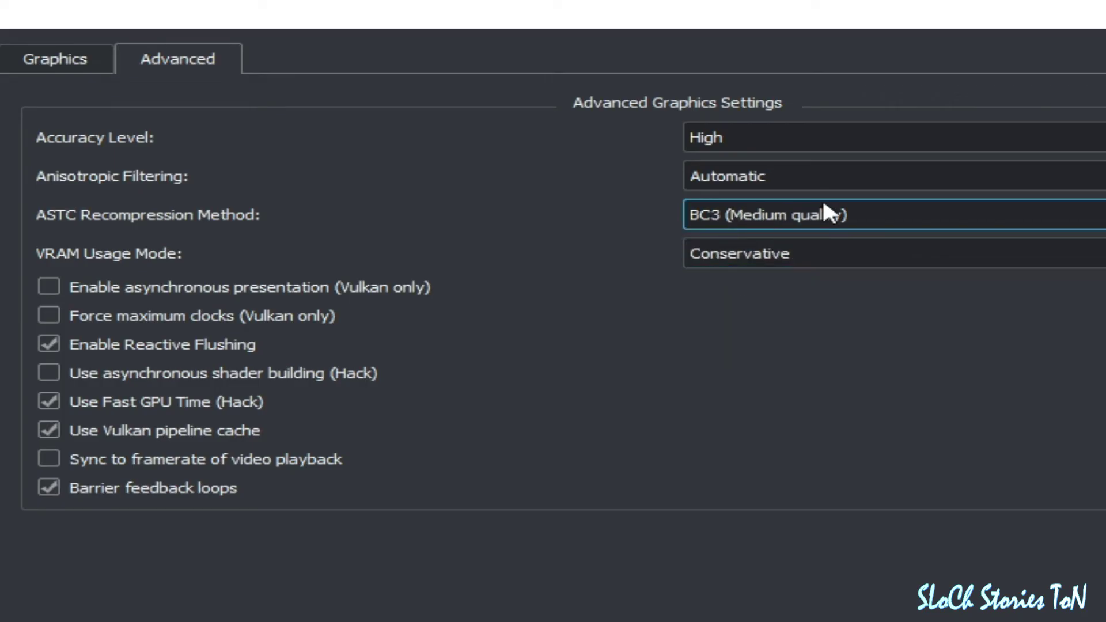
mouse_move(564, 345)
left_click(829, 222)
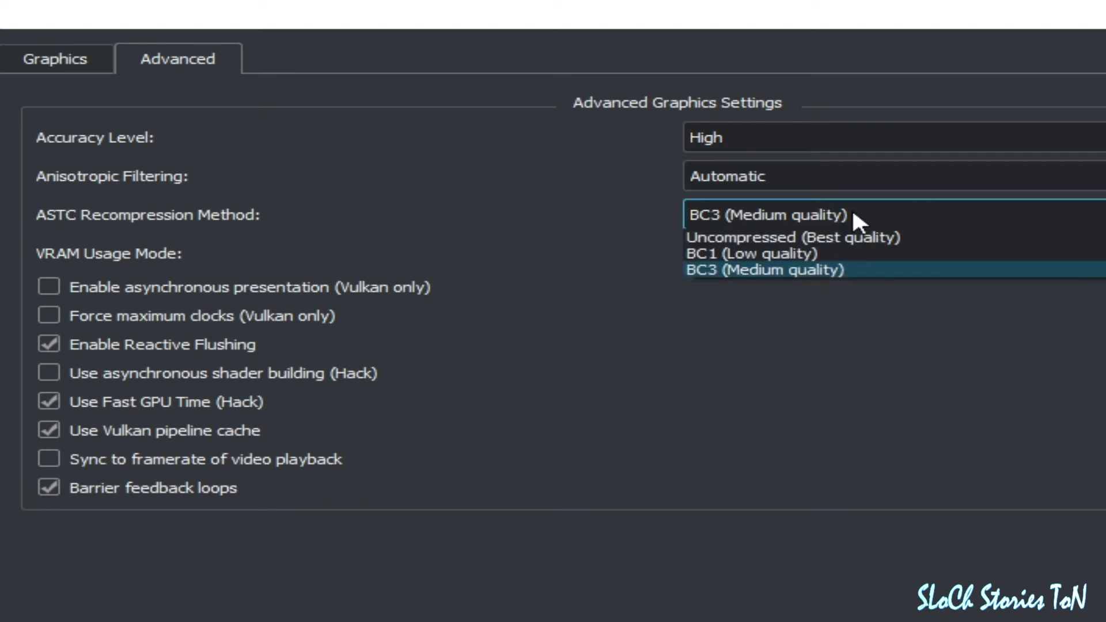
left_click(749, 252)
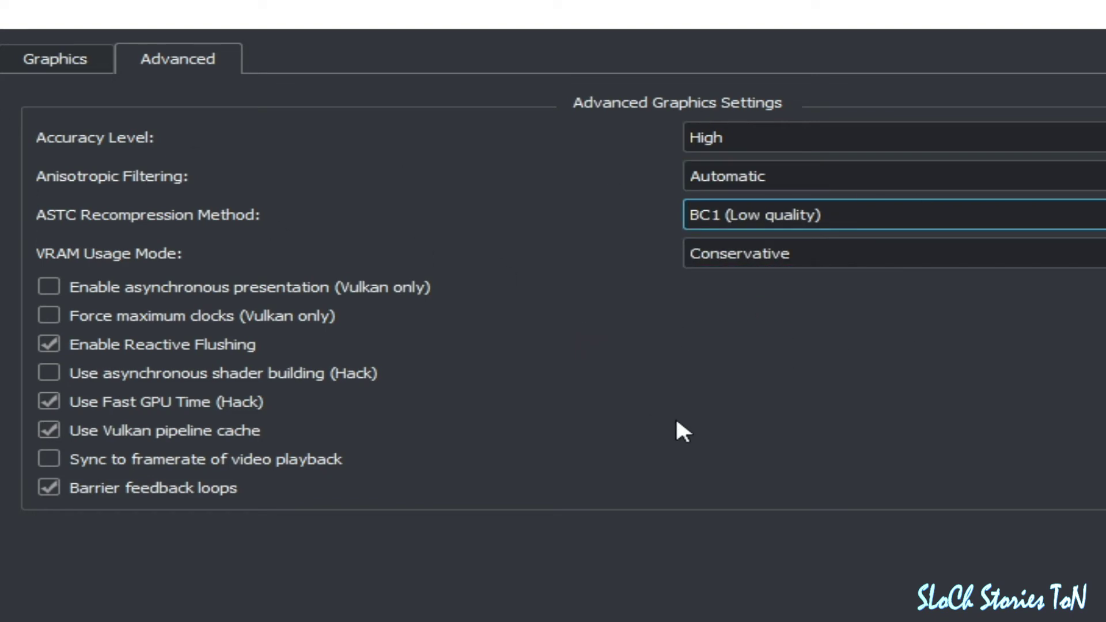
Enable asynchronous presentation (Vulkan only) and force maximum clocks (Vulkan only)
left_click(52, 288)
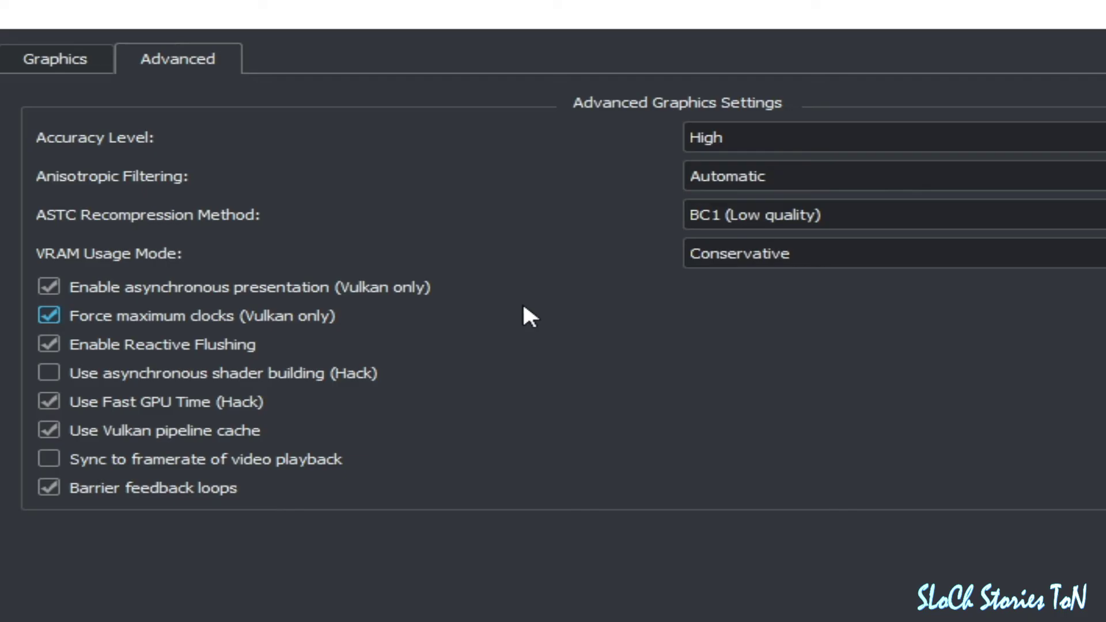
key("shift+Tab")
key("shift+Tab")
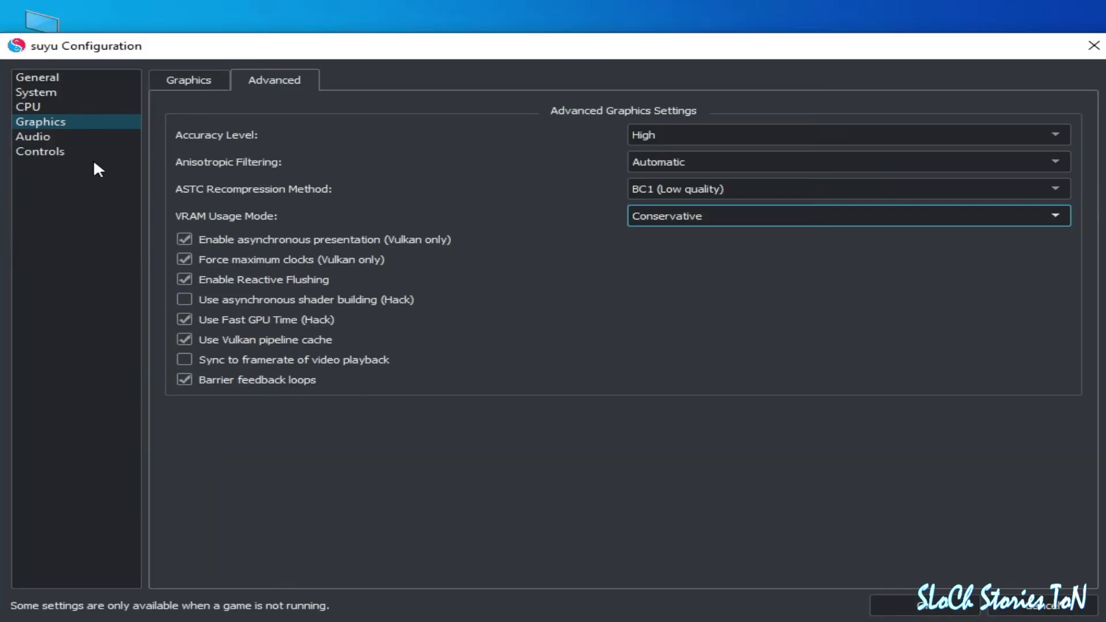
Set the console mode to Handheld in the controls settings and save the configuration
left_click(62, 153)
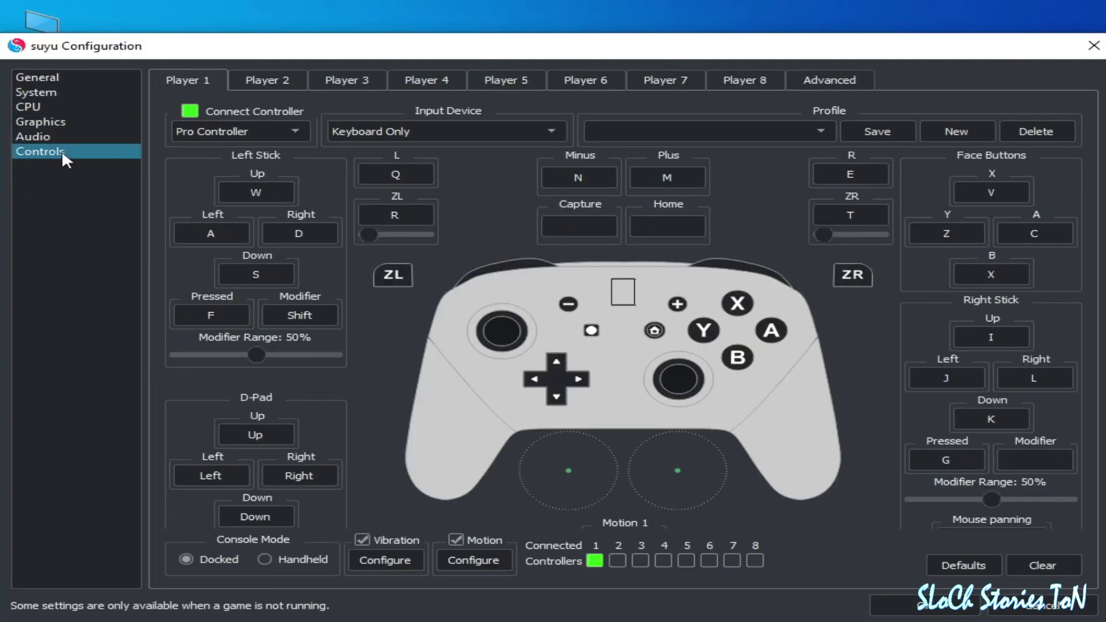
left_click(263, 557)
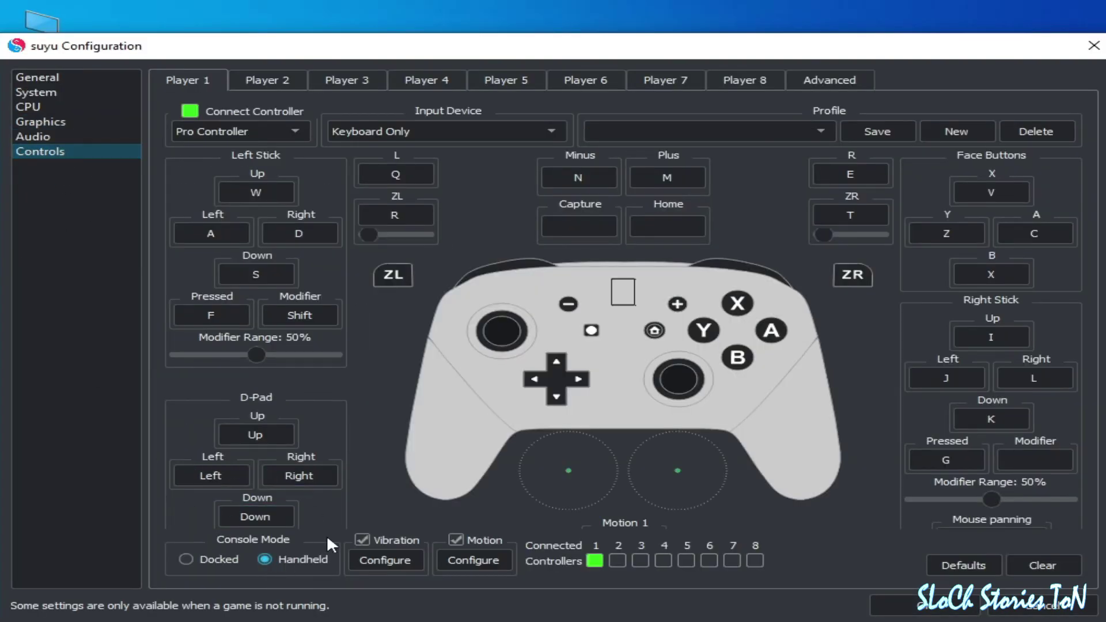
left_click(925, 605)
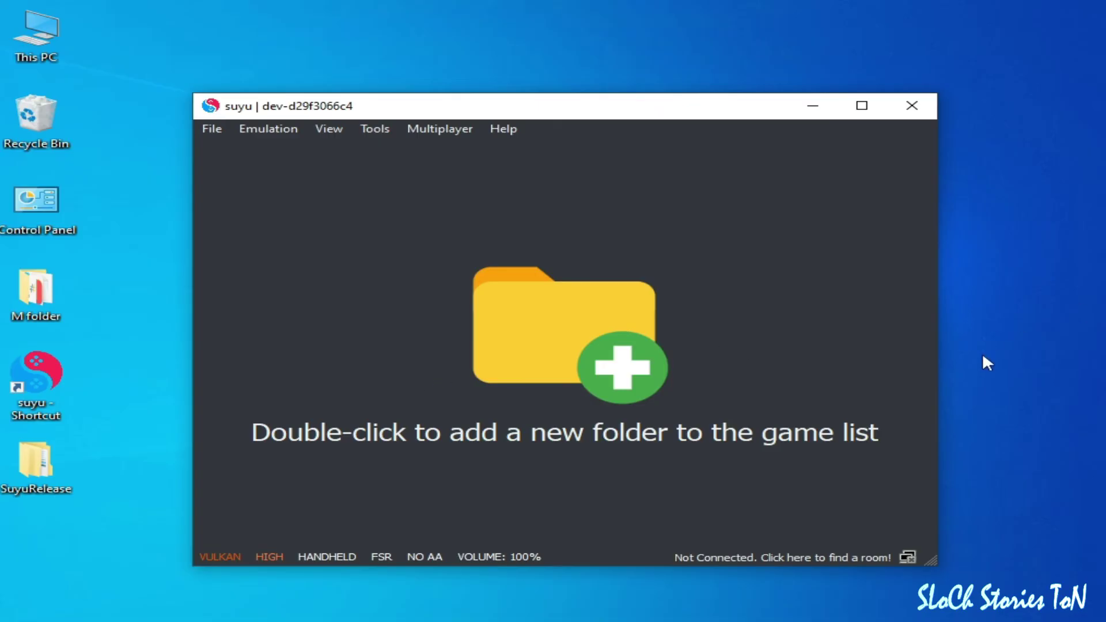
Switch to NVIDIA Control Panel and apply the image settings preference with the emphasis fully on Performance
right_click(1007, 302)
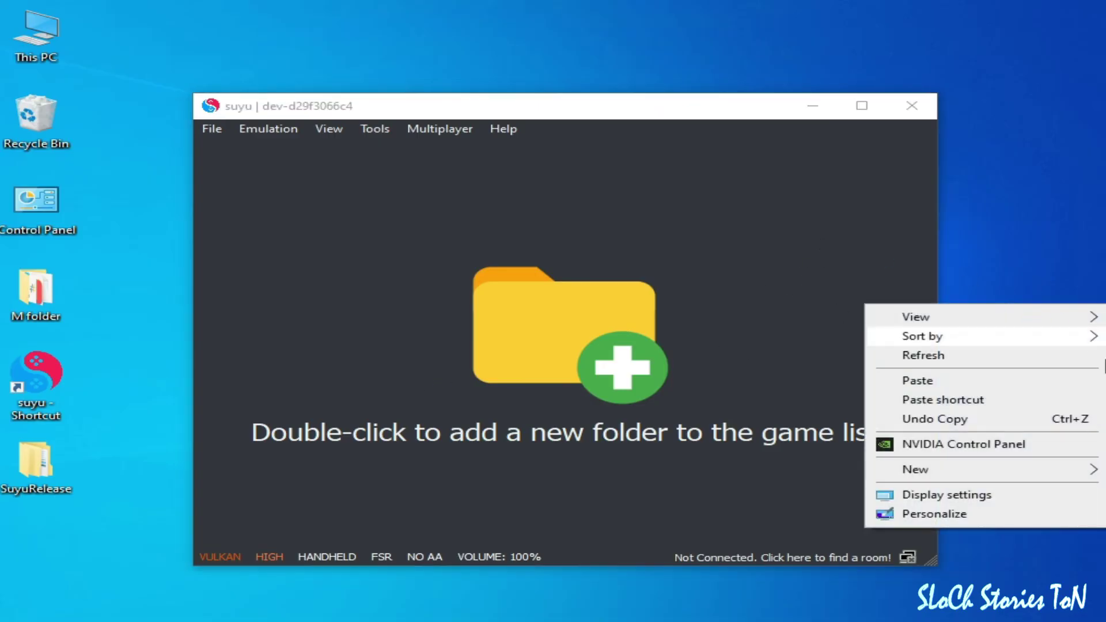
left_click(944, 448)
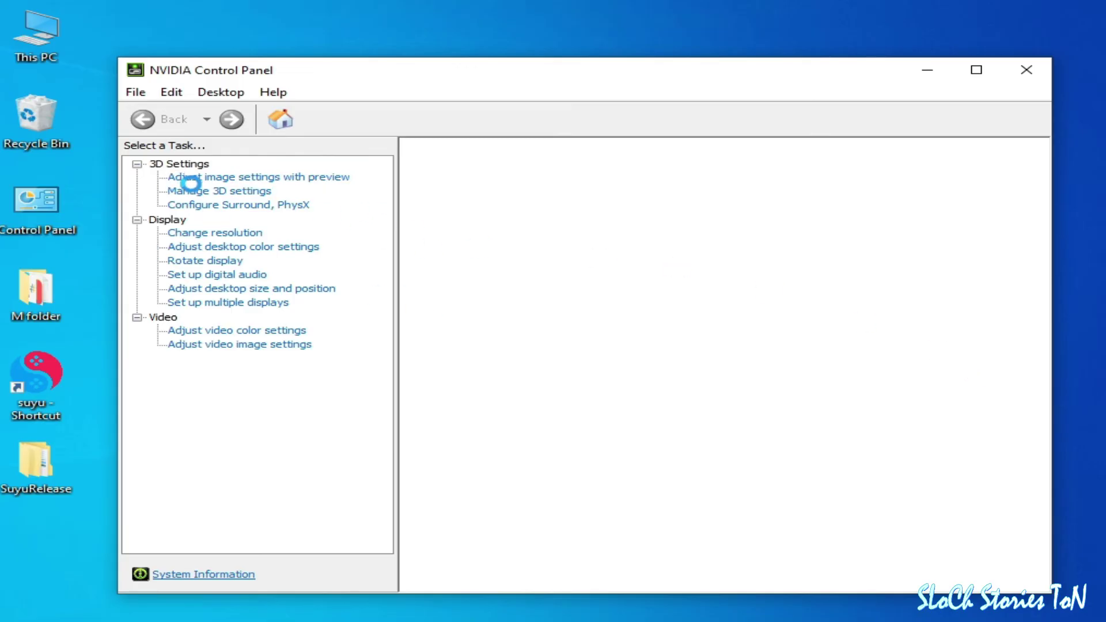
left_click(265, 179)
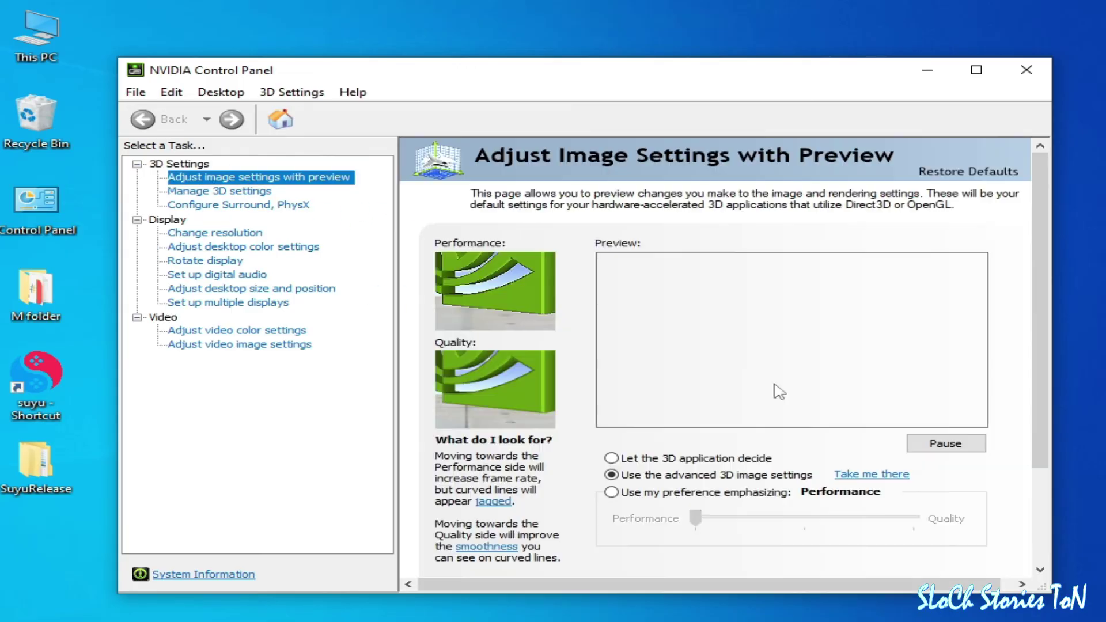
left_click(620, 495)
left_click(740, 520)
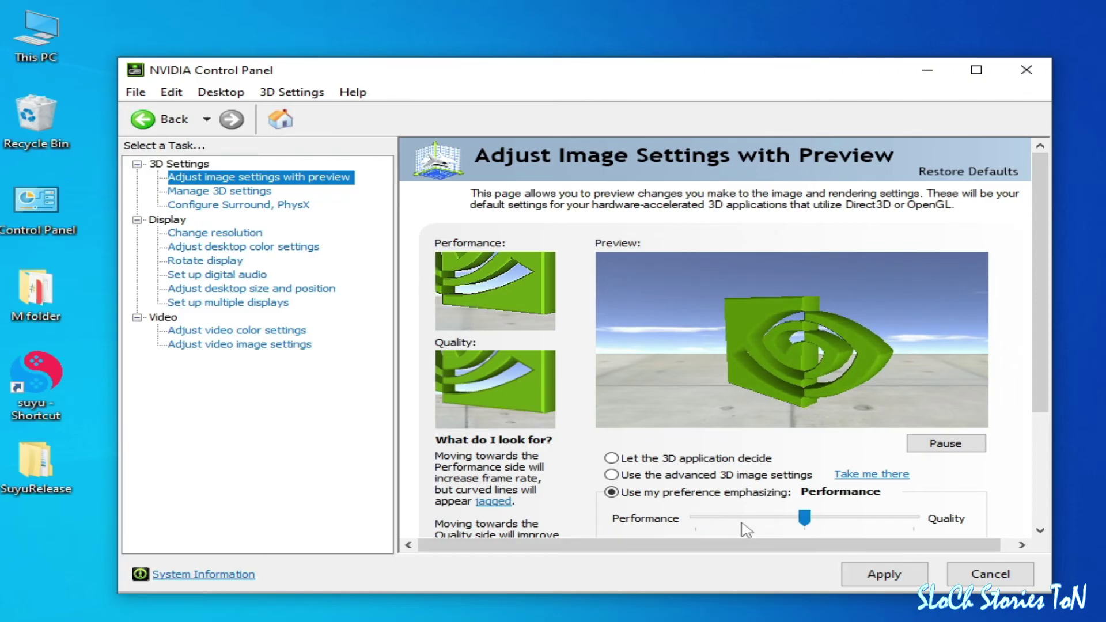
left_click(706, 521)
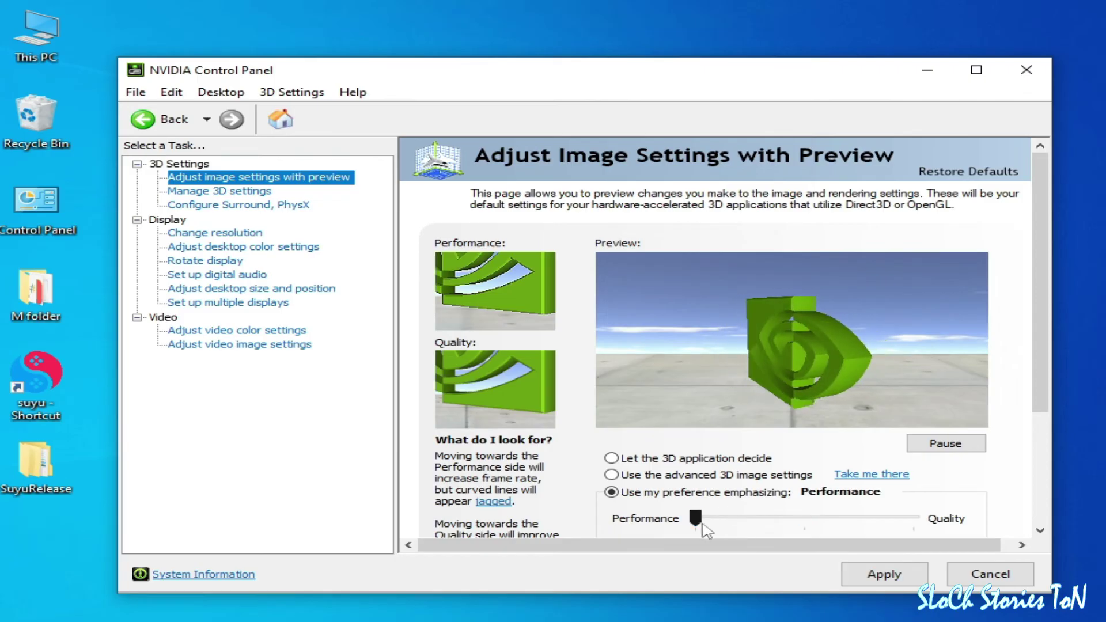
left_click(883, 573)
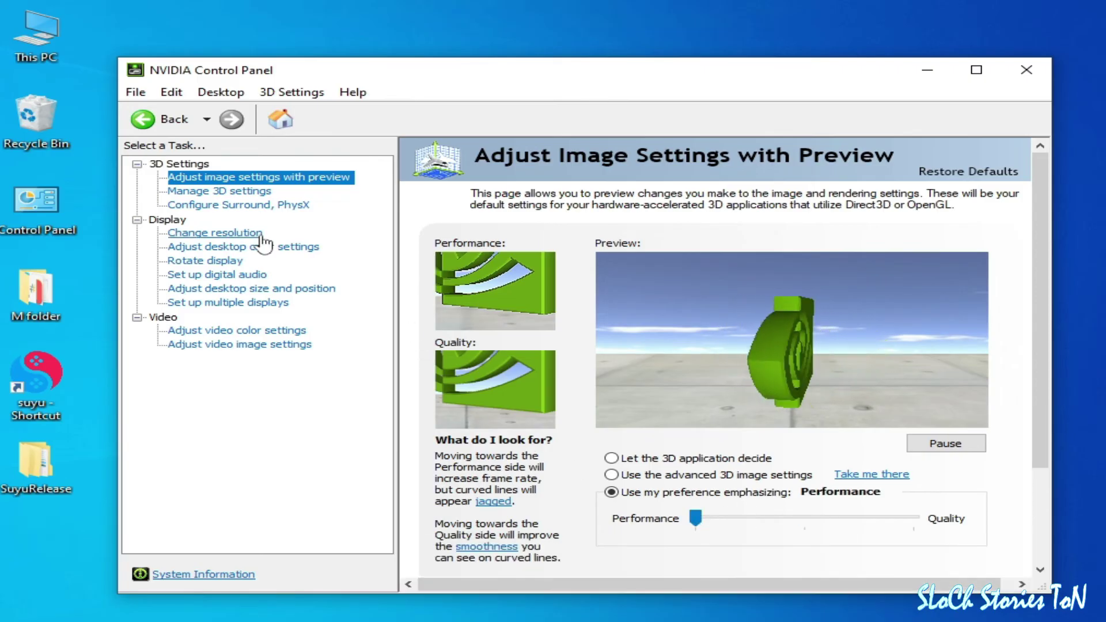
Set the power management mode to Prefer maximum performance in the global 3D settings
left_click(225, 192)
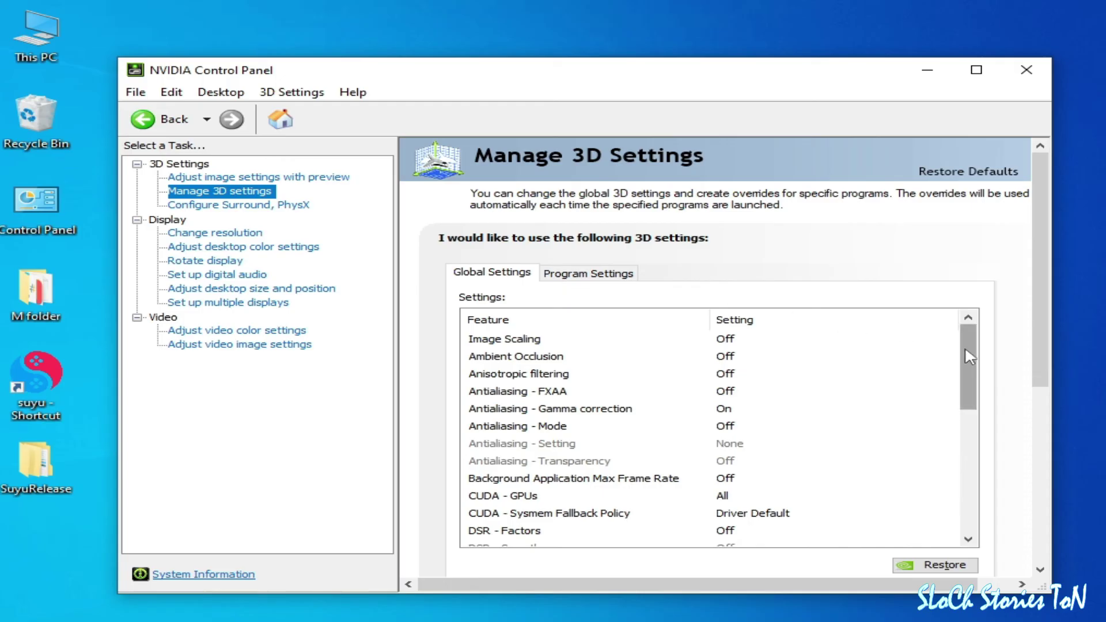
left_click_drag(966, 346, 985, 445)
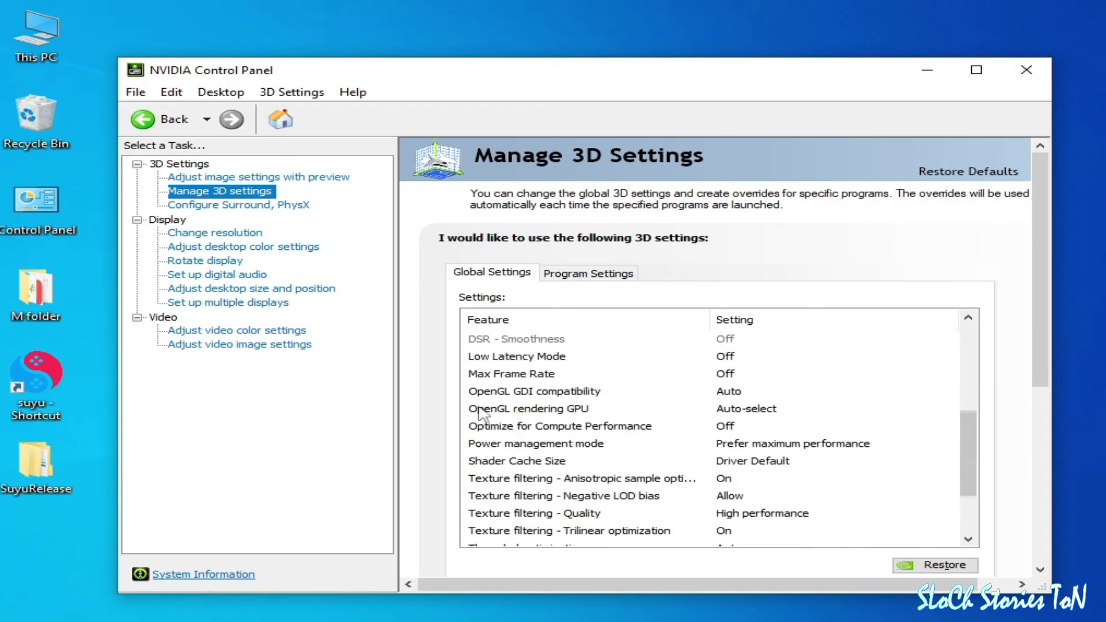
left_click(759, 452)
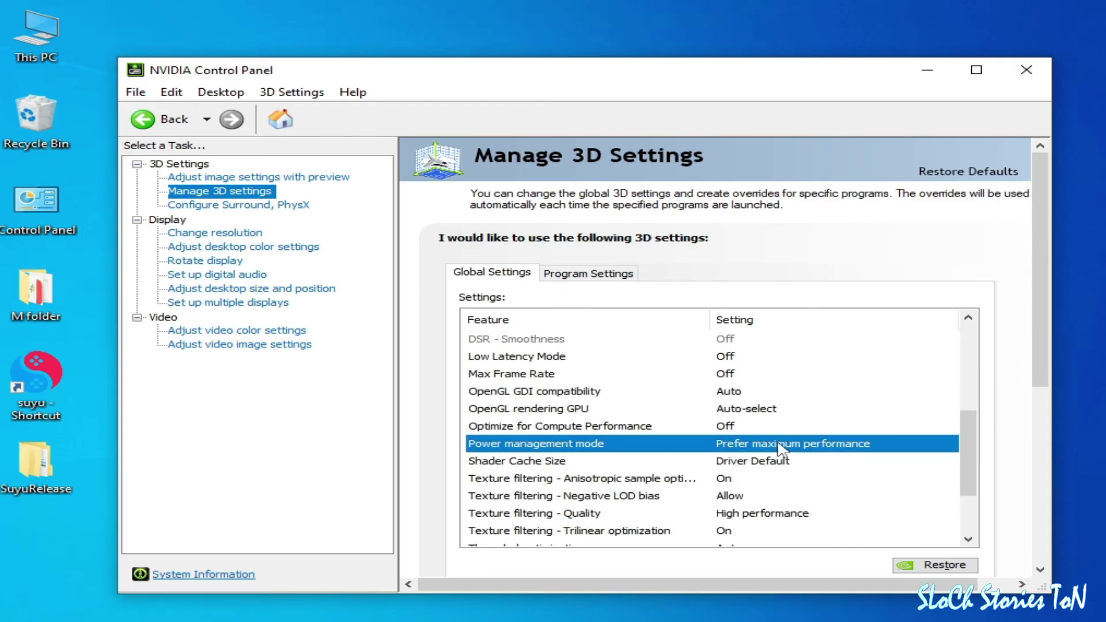
left_click(818, 447)
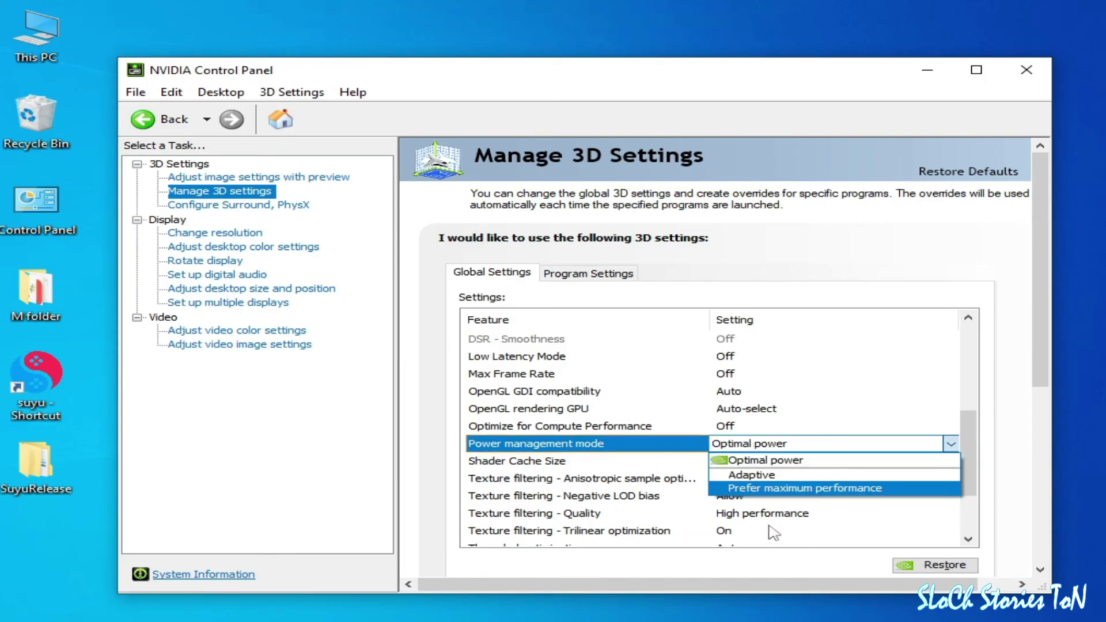
left_click(769, 490)
Set vertical sync to Off in the global 3D settings
left_click_drag(969, 481, 986, 516)
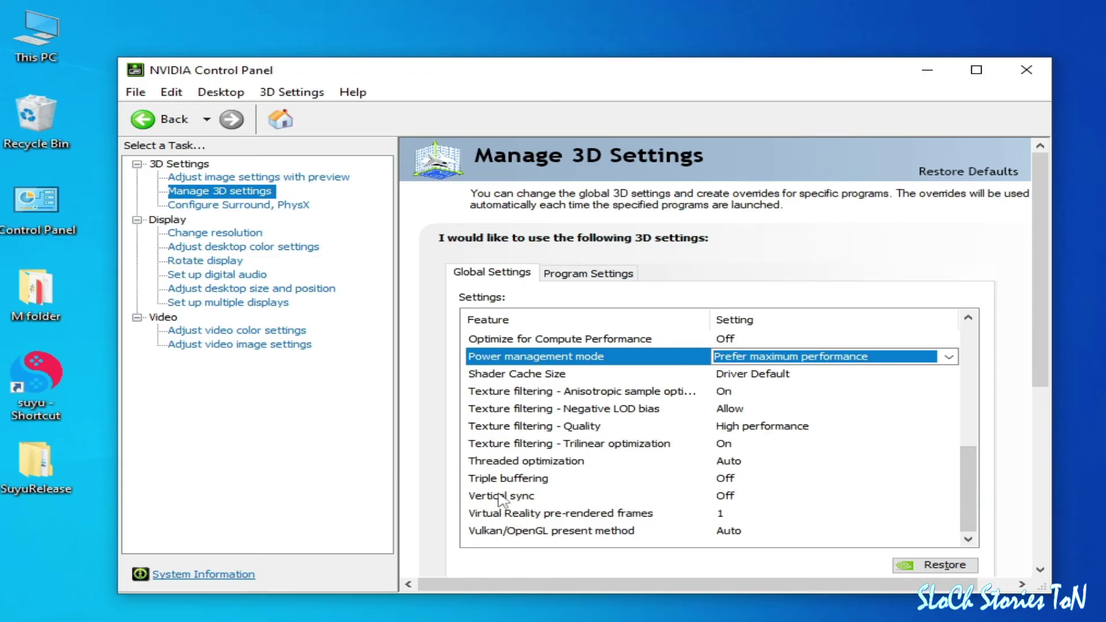
left_click(735, 498)
left_click(735, 498)
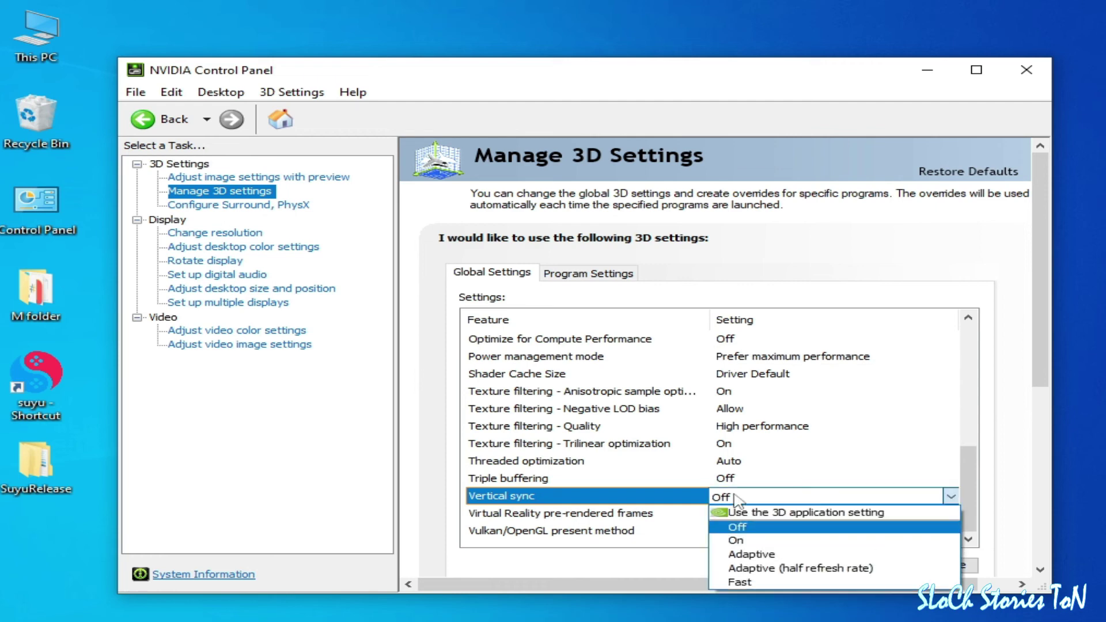
left_click(734, 527)
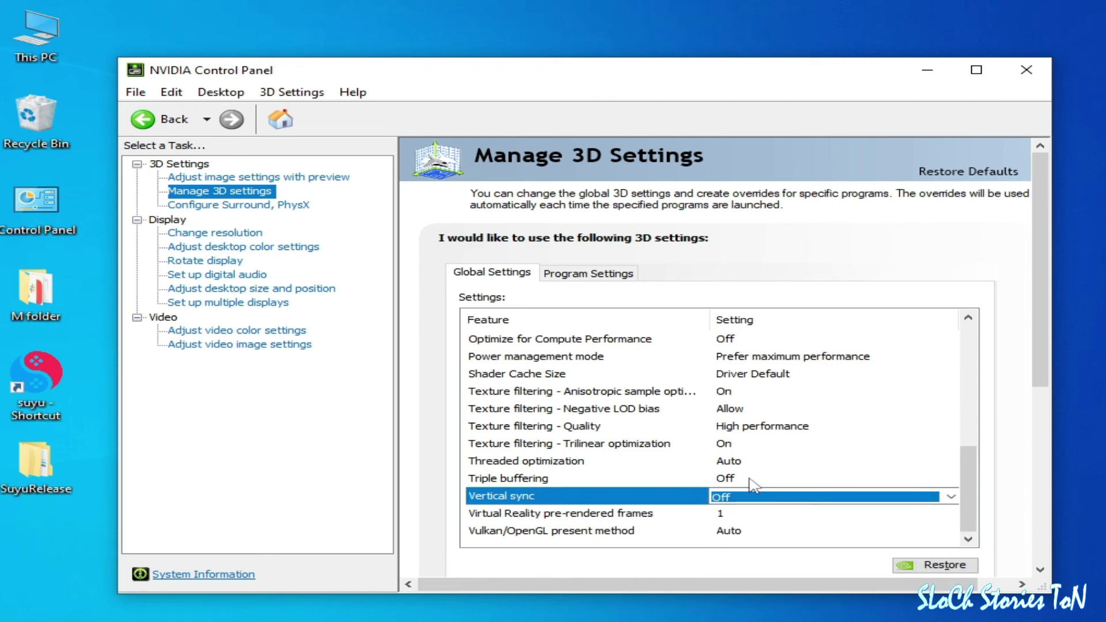
Set triple buffering to On in the global 3D settings
left_click(749, 480)
left_click(752, 485)
left_click(752, 486)
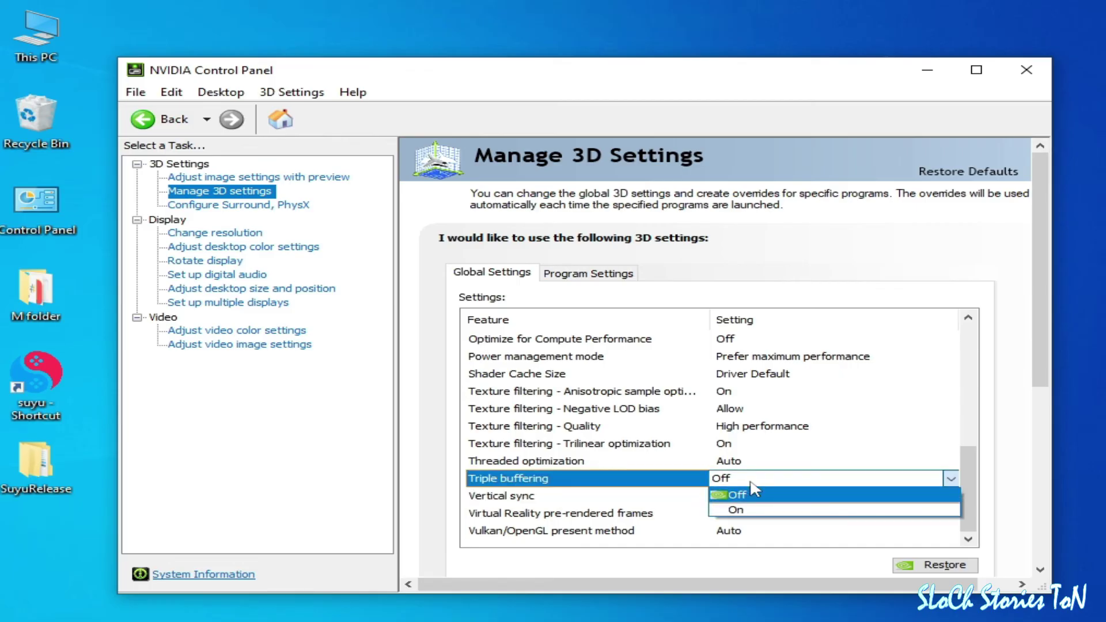
left_click(752, 512)
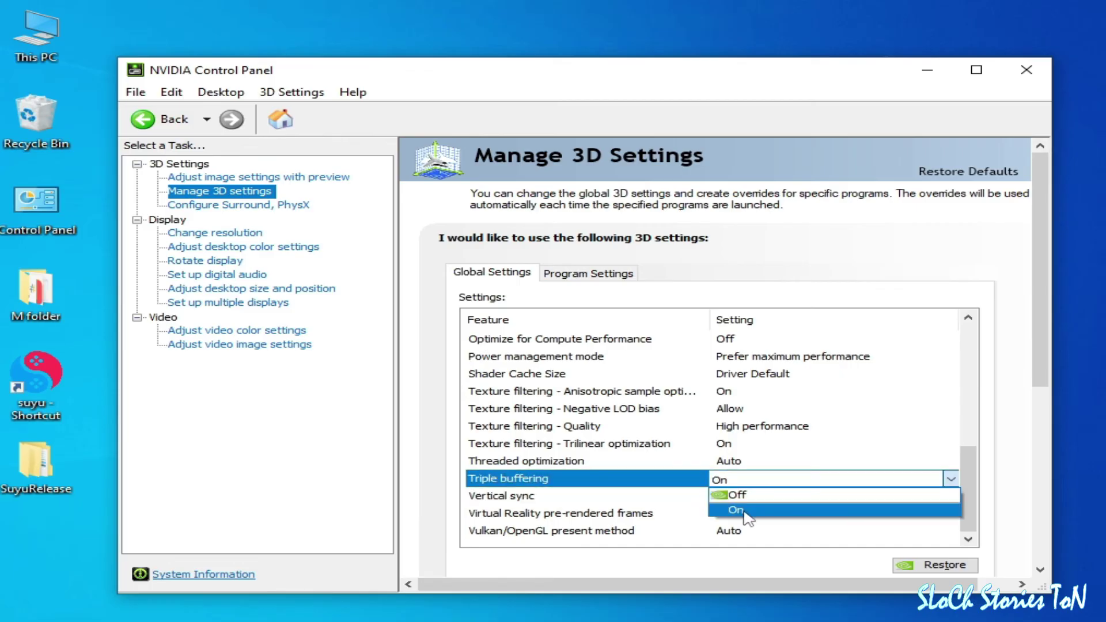
Set the Vulkan/OpenGL present method to Prefer layered on DXGI Swapchain, apply the 3D settings, and close NVIDIA Control Panel
left_click(972, 410)
left_click_drag(973, 410, 966, 527)
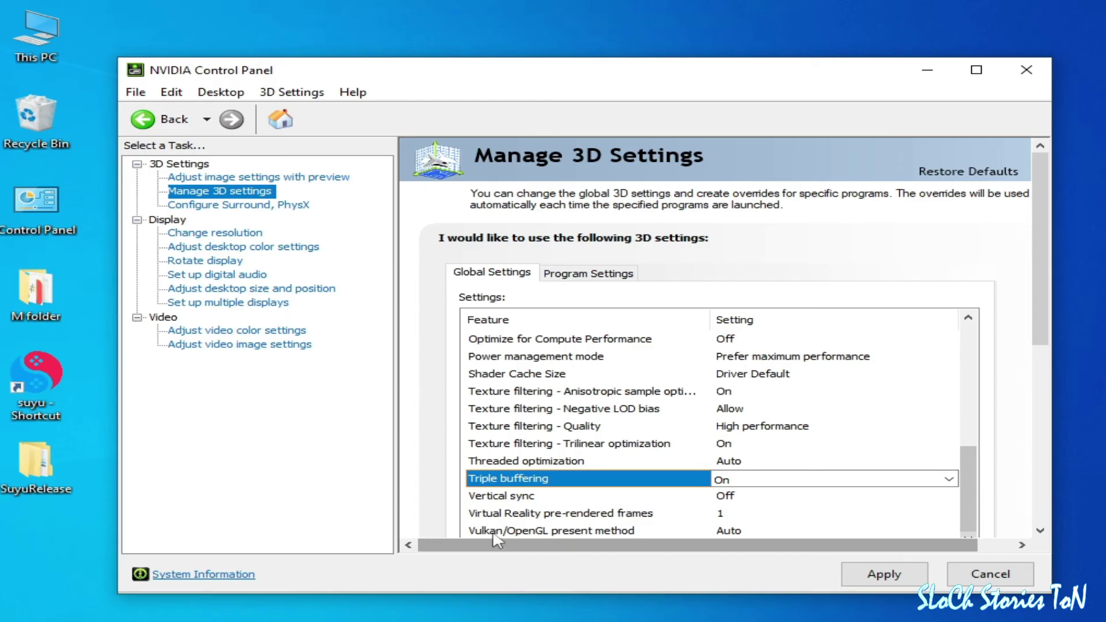
left_click(732, 532)
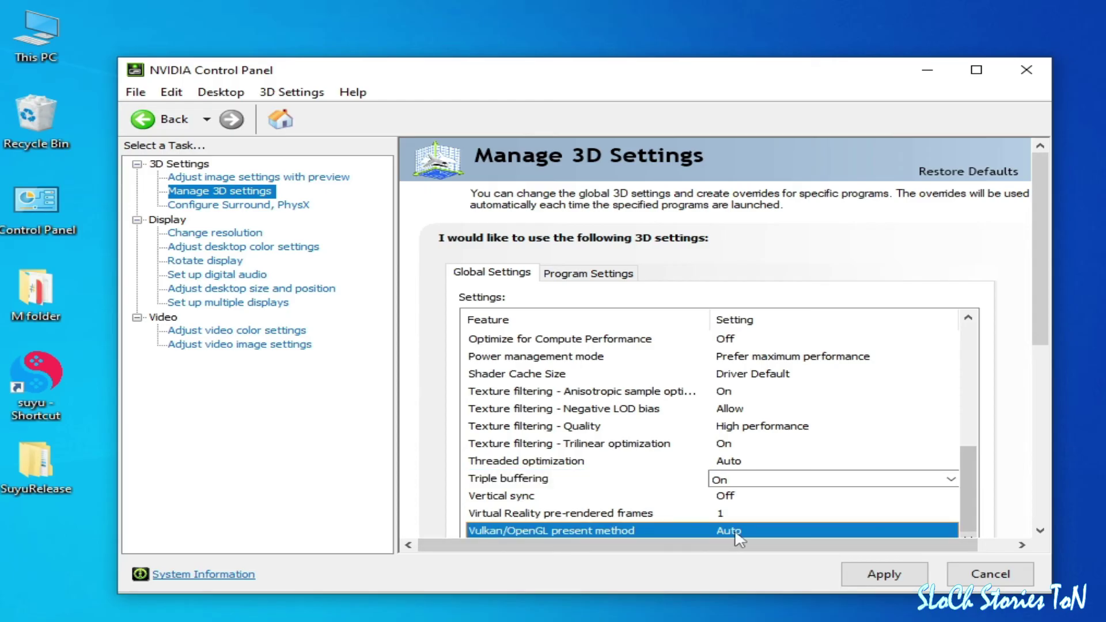
left_click(734, 532)
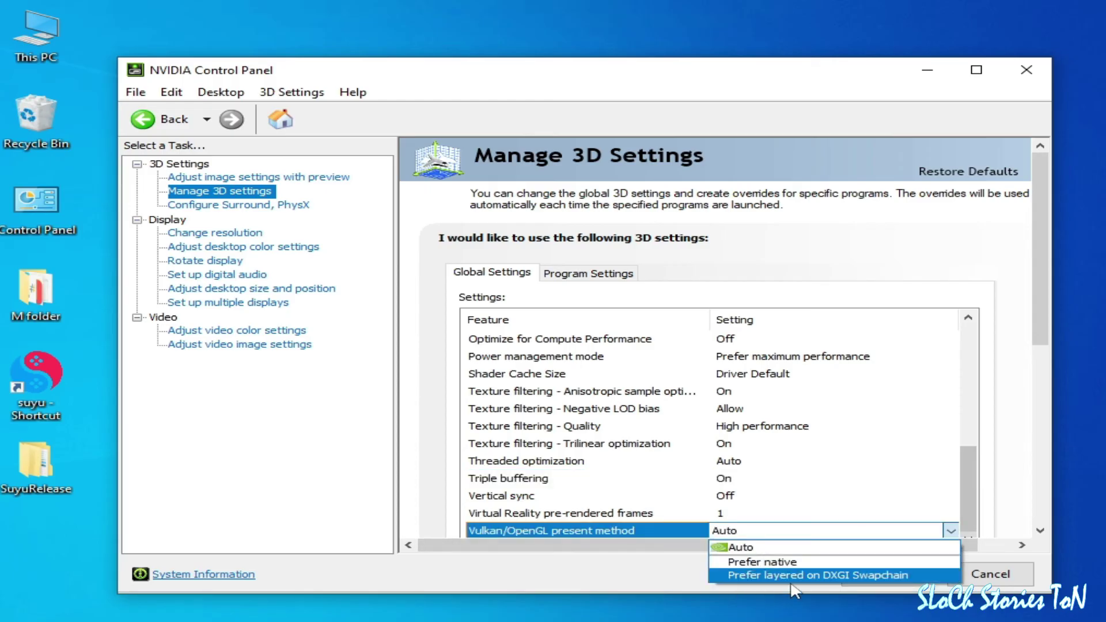
left_click(766, 576)
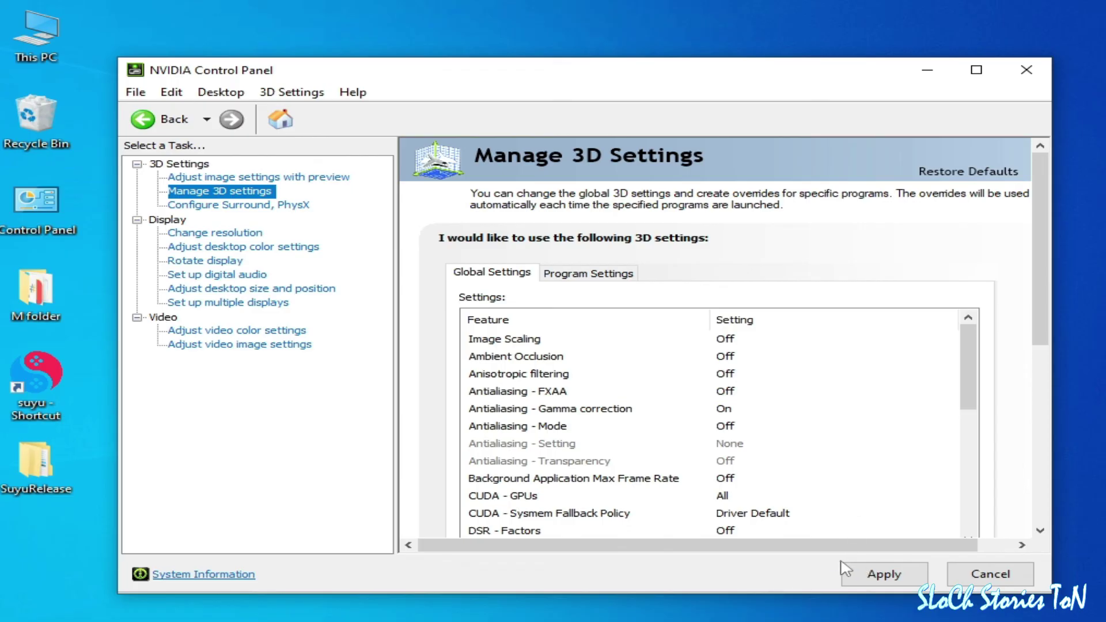
left_click(896, 576)
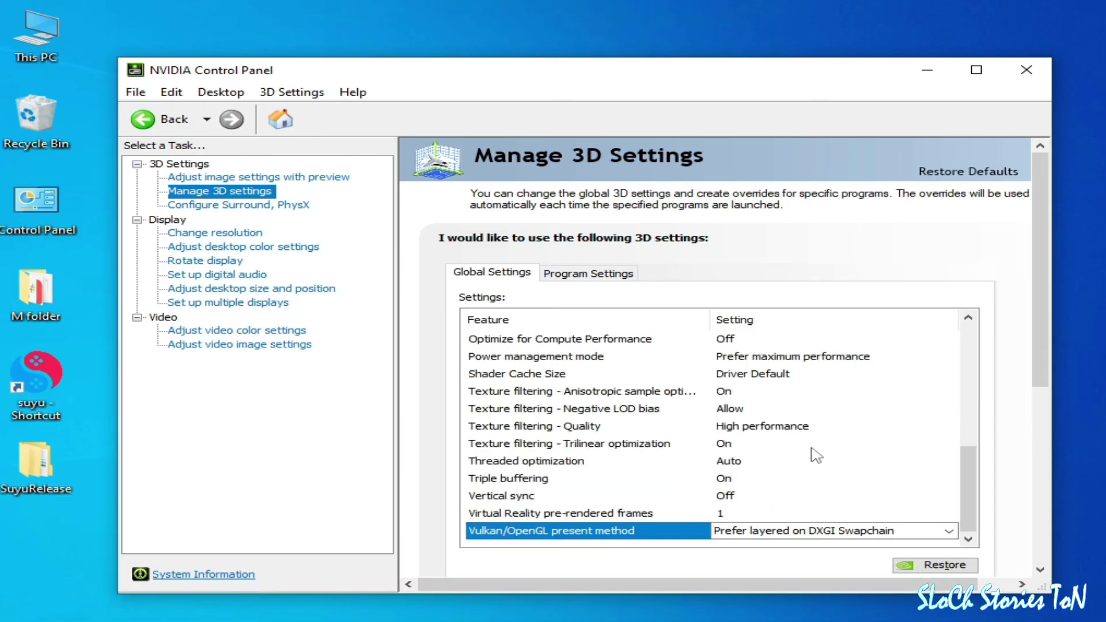
left_click(1026, 70)
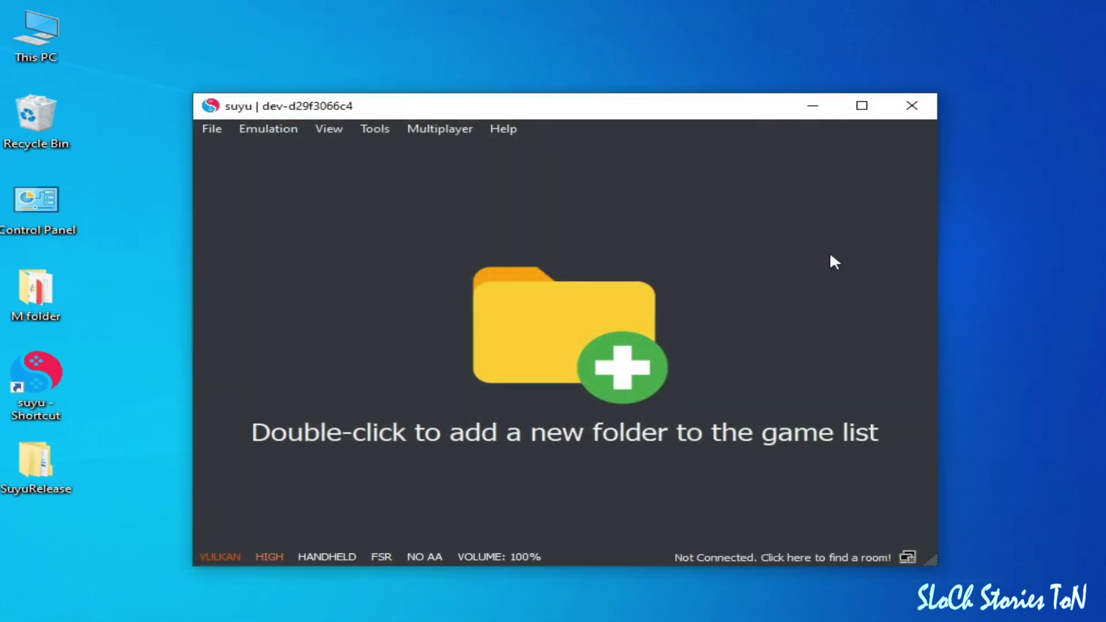
Switch to the Windows display settings and remove the yuzu entry from the graphics performance preferences
right_click(986, 282)
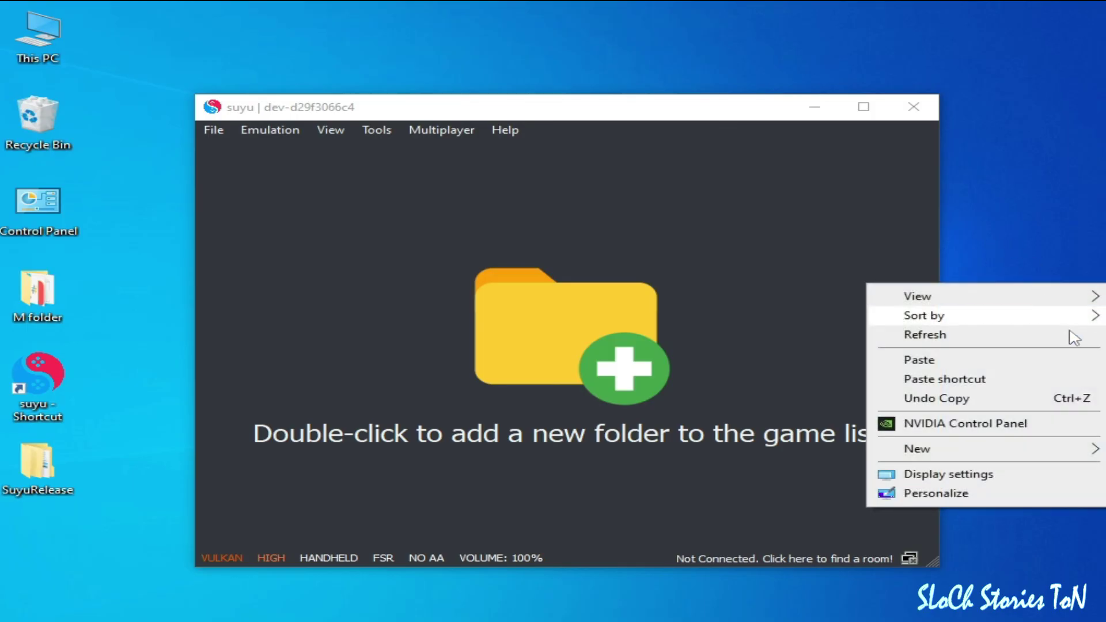
left_click(936, 475)
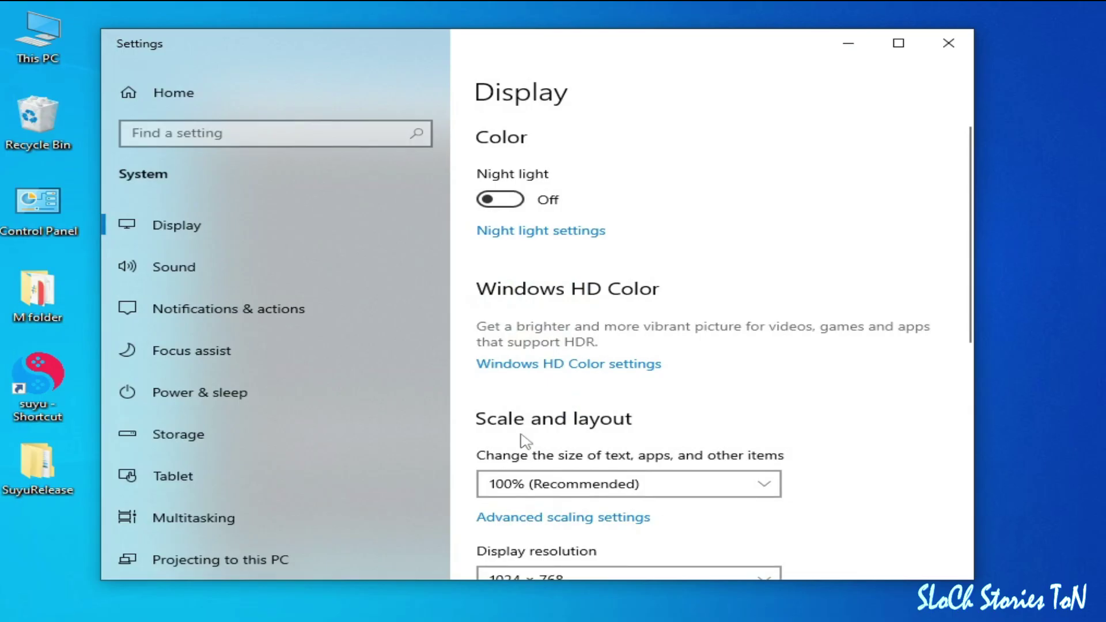
left_click_drag(971, 235, 966, 406)
left_click(548, 397)
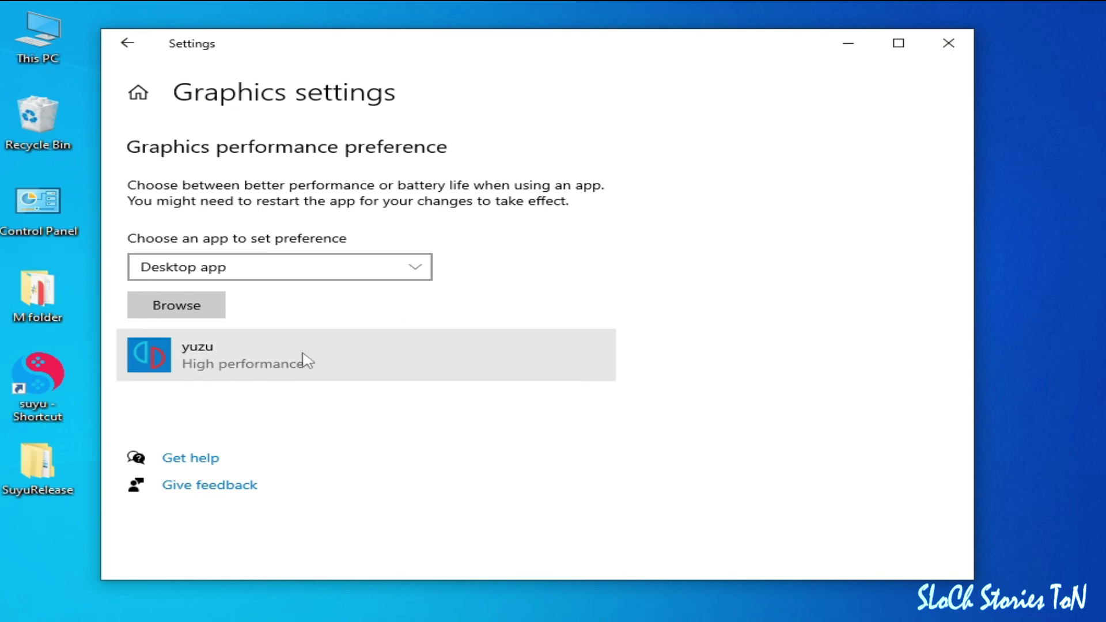
left_click(288, 363)
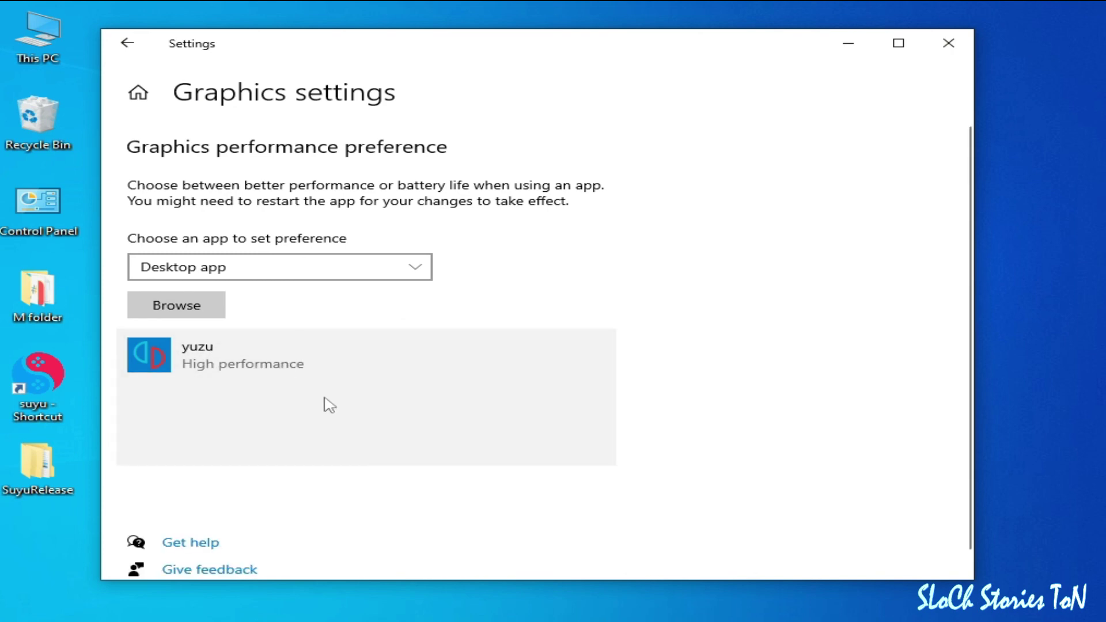
left_click(525, 445)
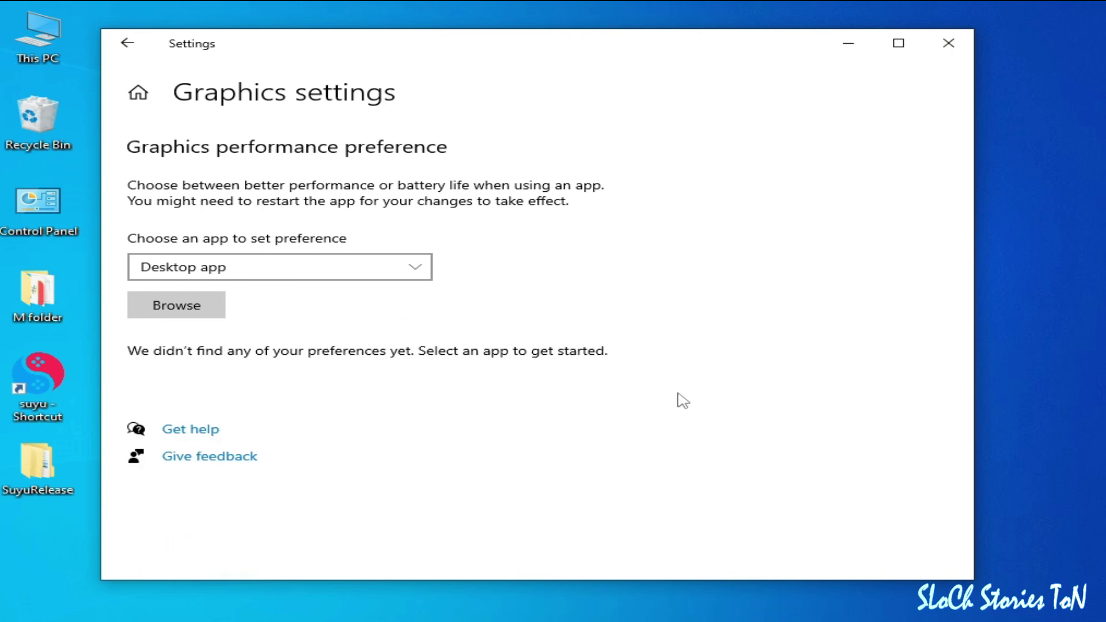
Add the suyu application from the desktop shortcut's file location, SuyuRelease\Release, to the graphics performance preferences
left_click(205, 307)
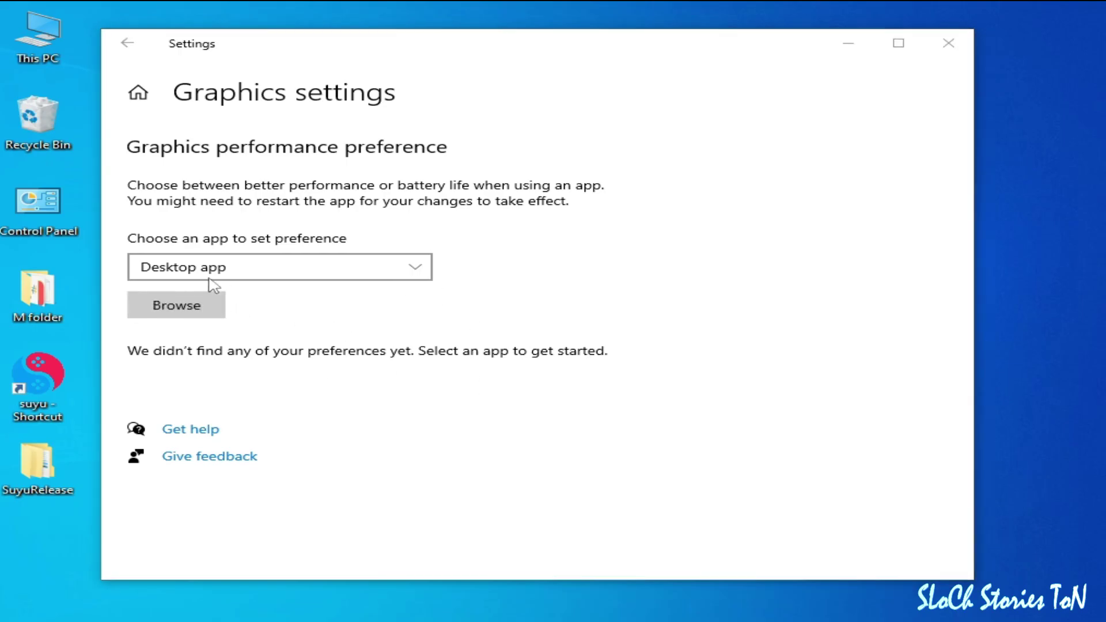
left_click(192, 174)
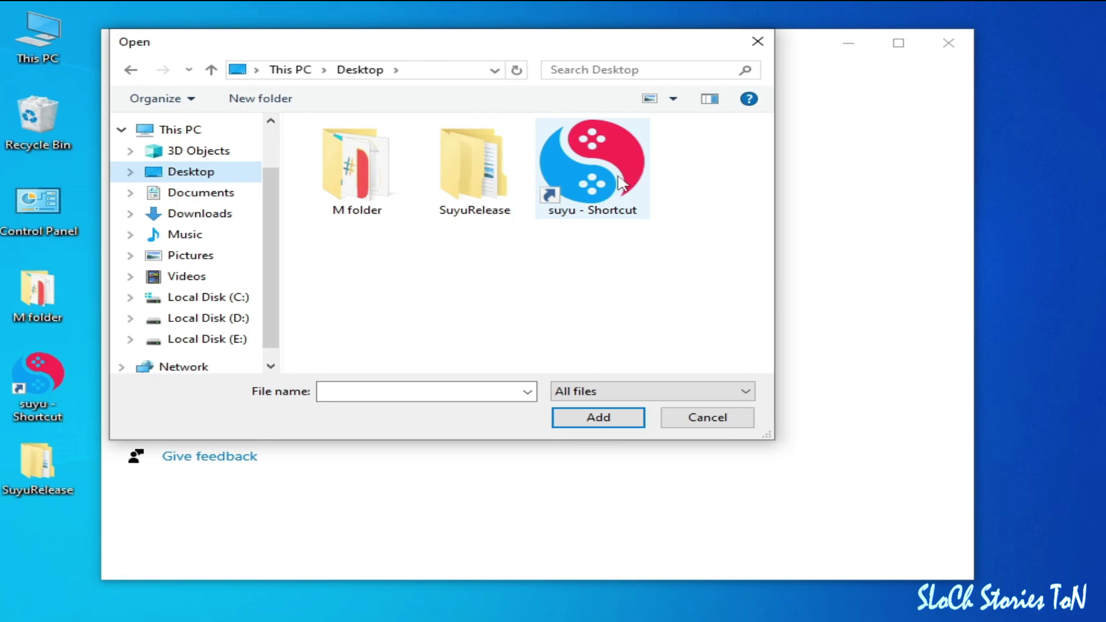
left_click(594, 184)
right_click(592, 183)
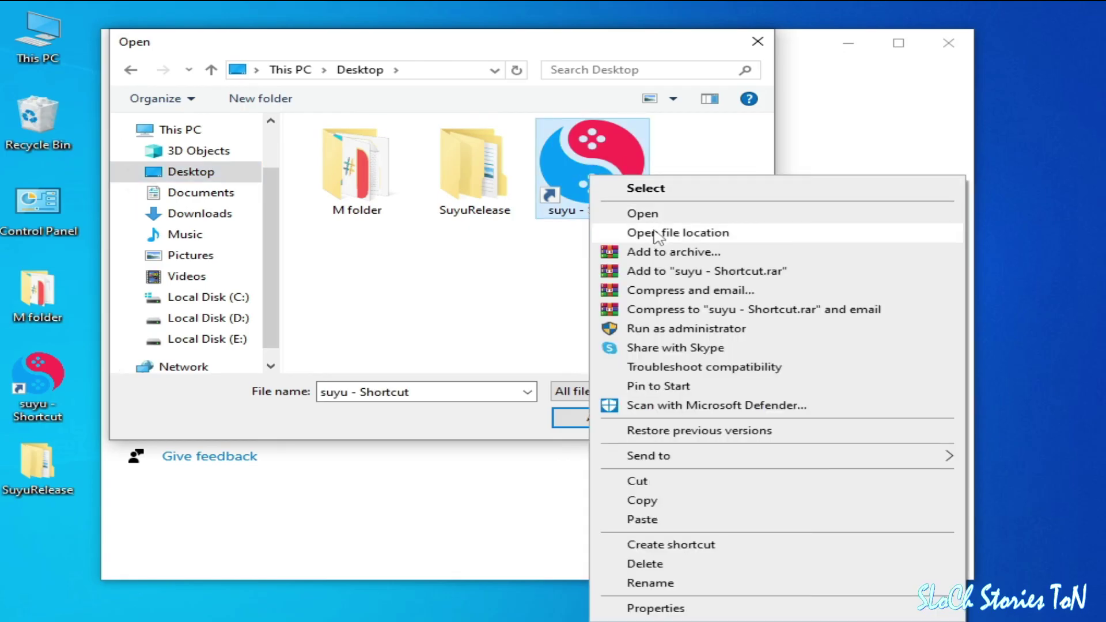
left_click(656, 232)
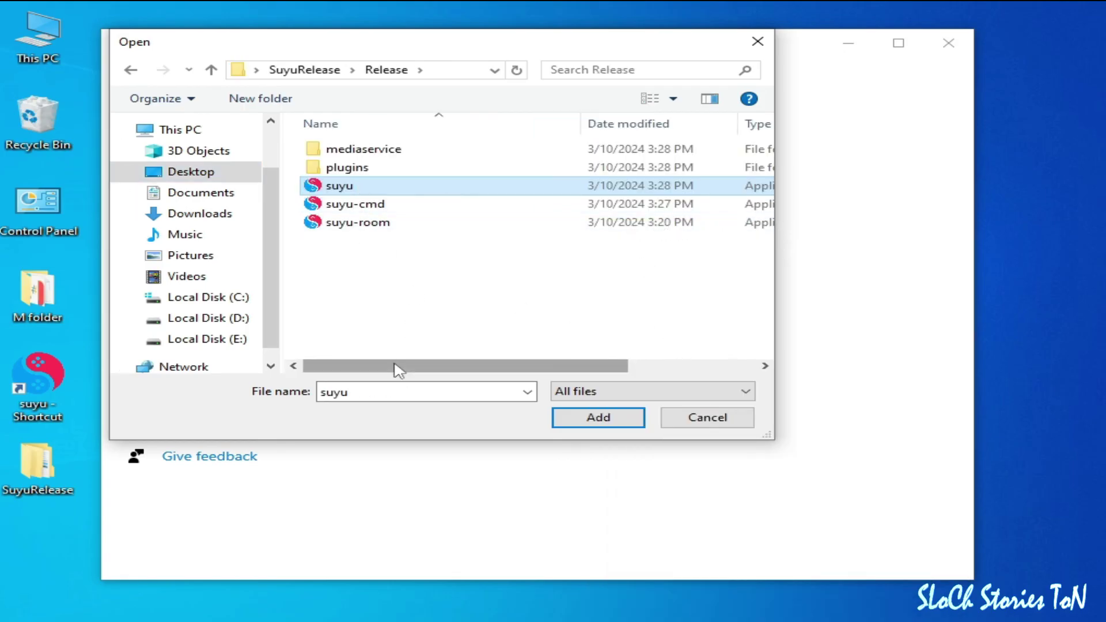
left_click_drag(395, 365, 578, 380)
left_click(567, 417)
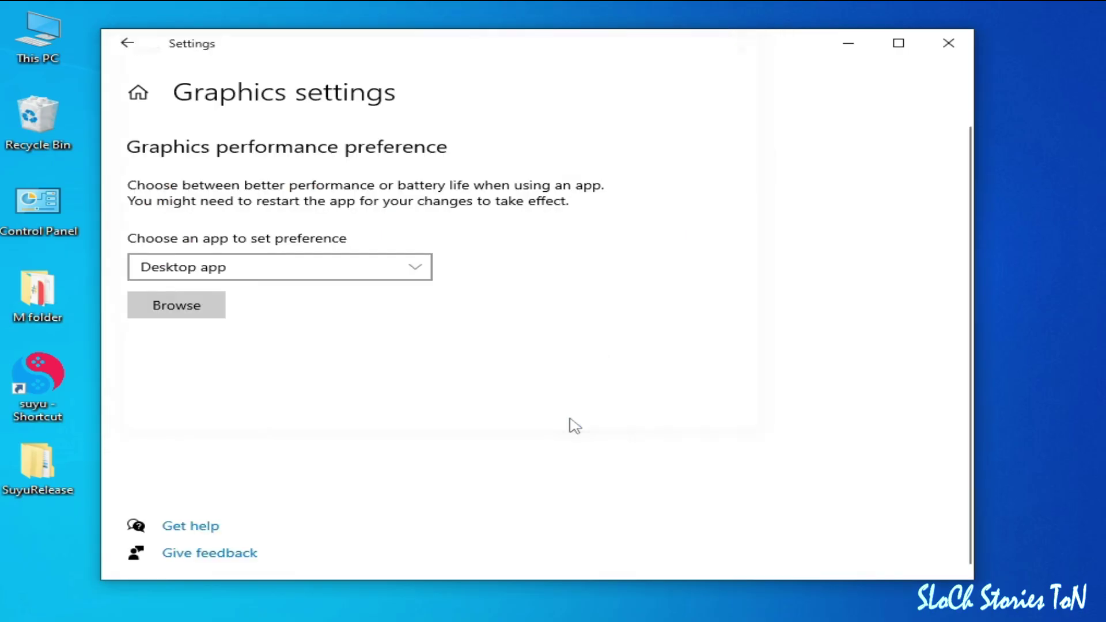
Save suyu's graphics preference as High performance and close the Windows Settings
left_click(452, 428)
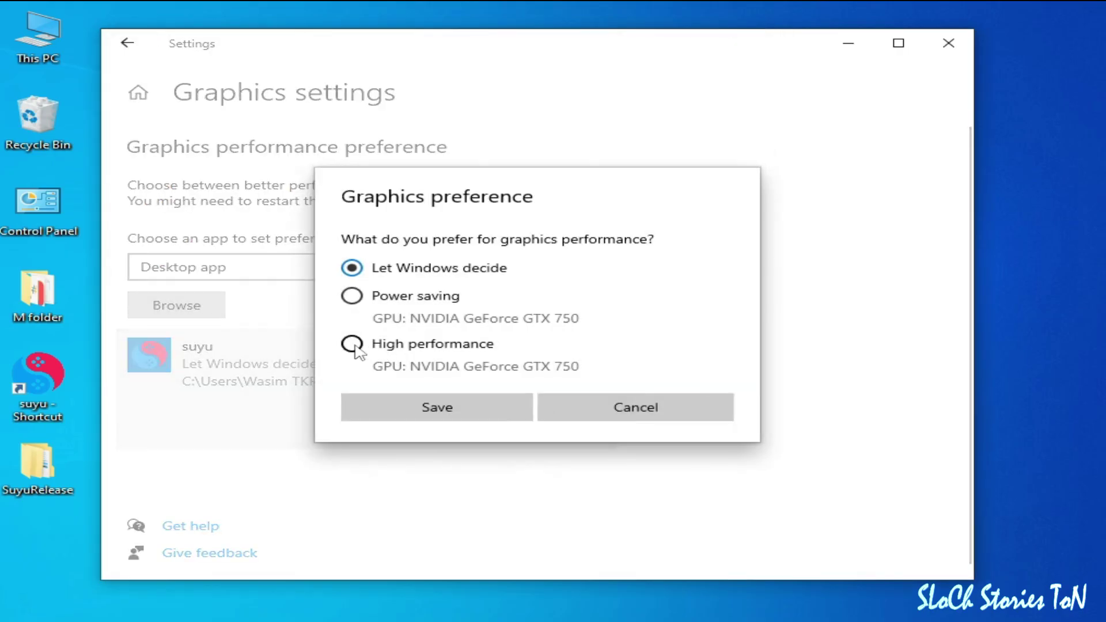
left_click(352, 344)
left_click(447, 408)
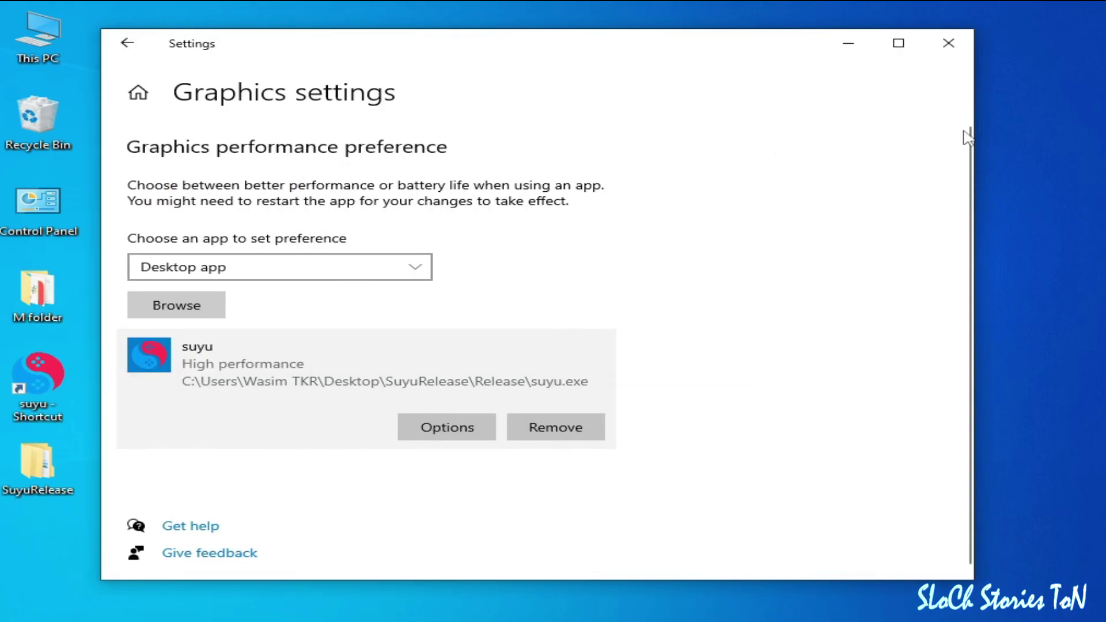
left_click(944, 47)
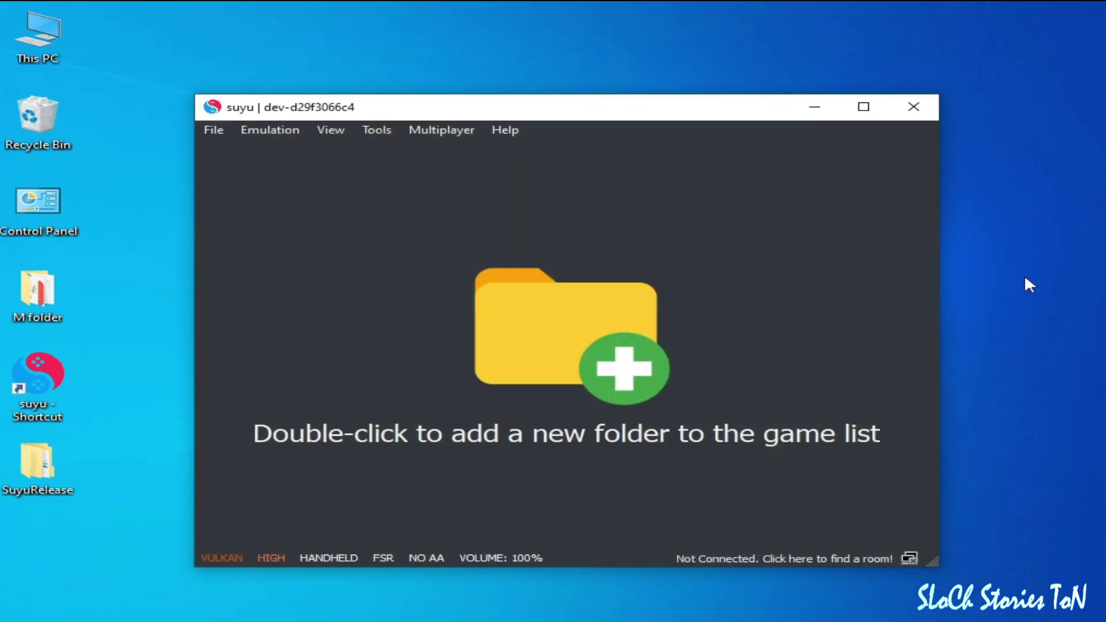